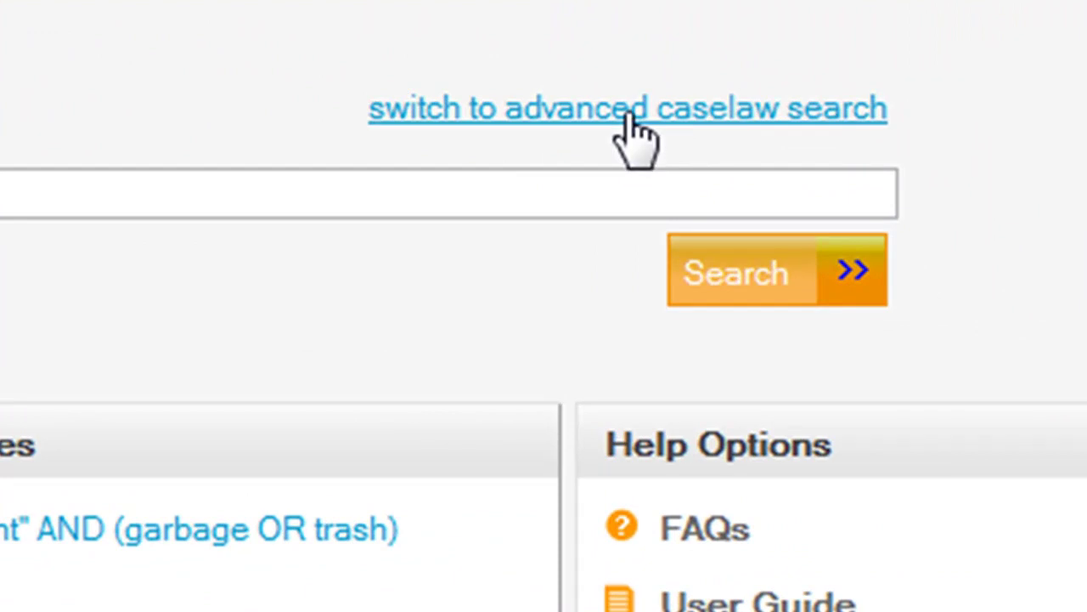
Switch to the advanced caselaw search page via the link above the search box
left_click(630, 116)
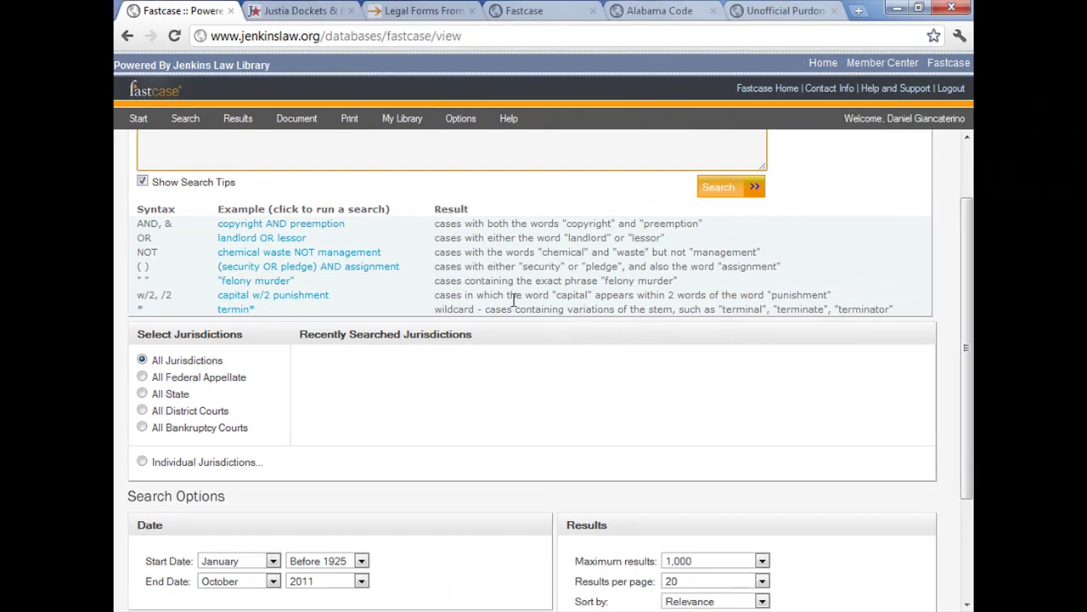
scroll(516, 276, "up", 1)
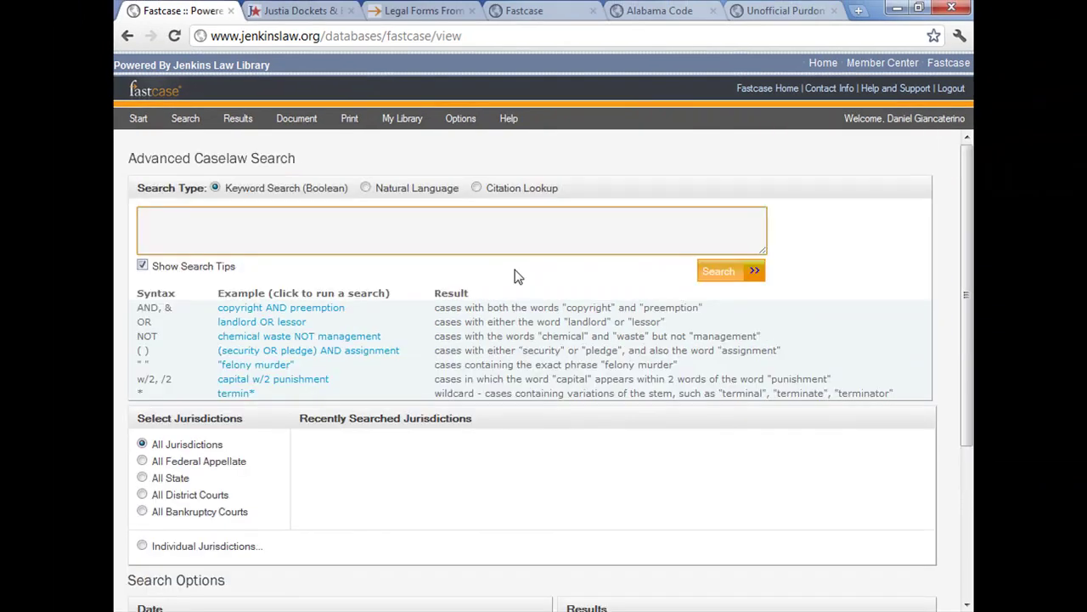
left_click(142, 265)
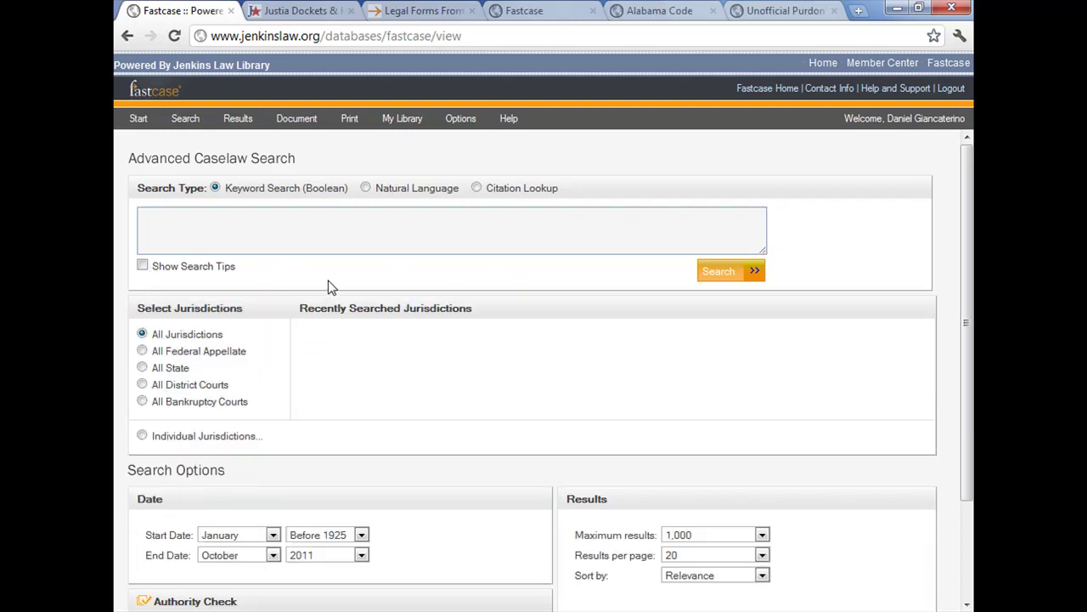
scroll(334, 283, "down", 3)
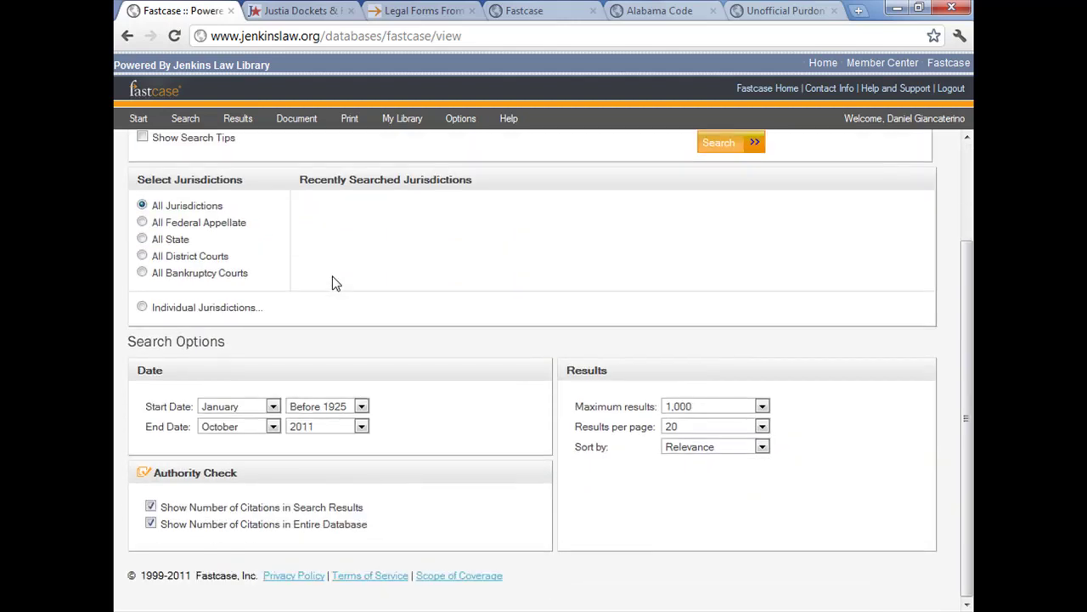
scroll(332, 282, "up", 3)
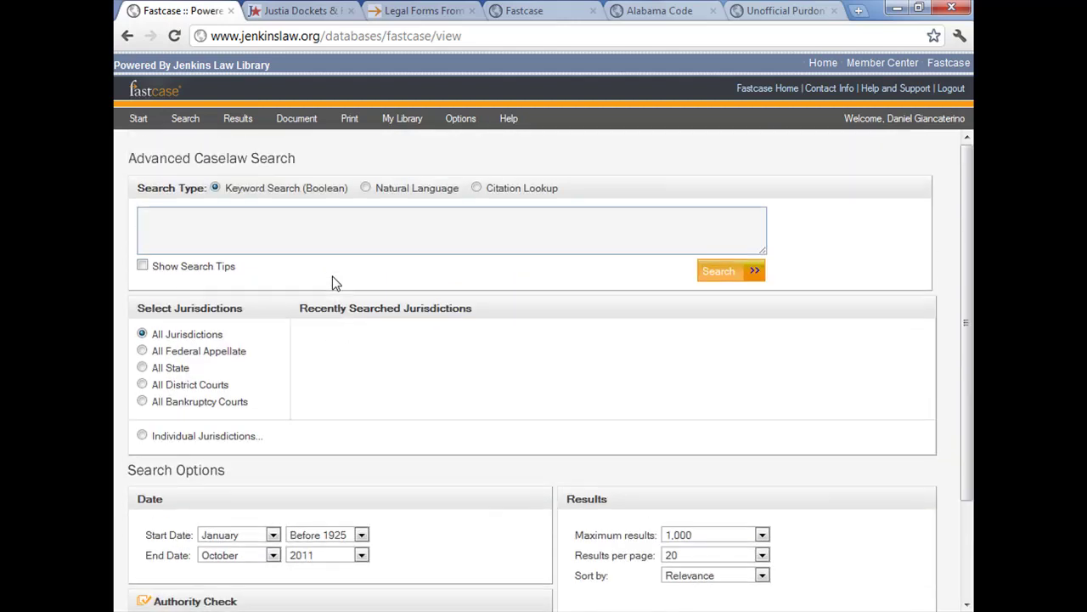
left_click(142, 265)
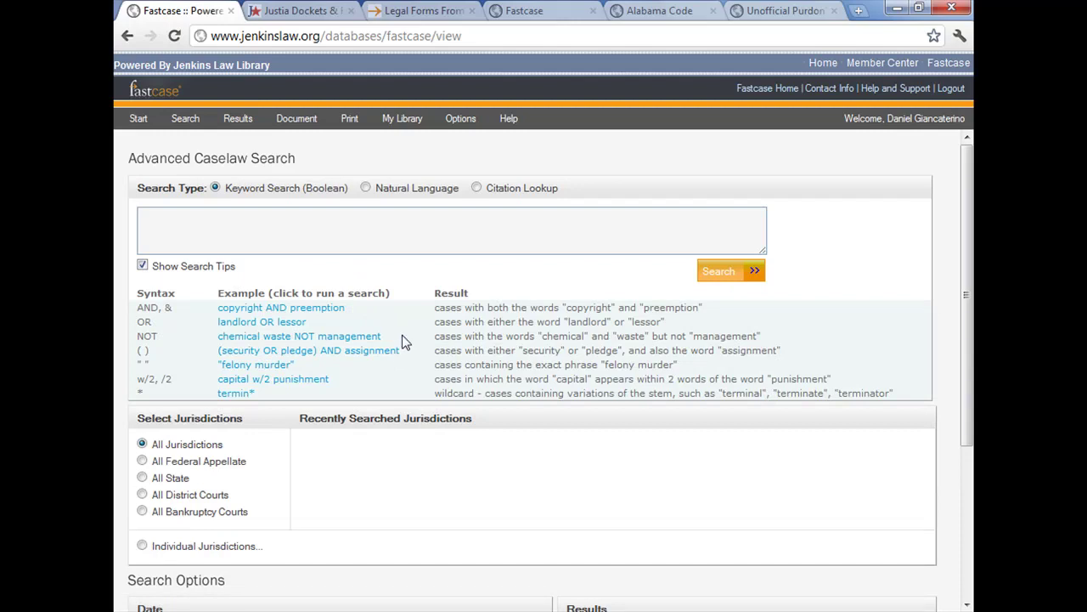
scroll(398, 330, "down", 2)
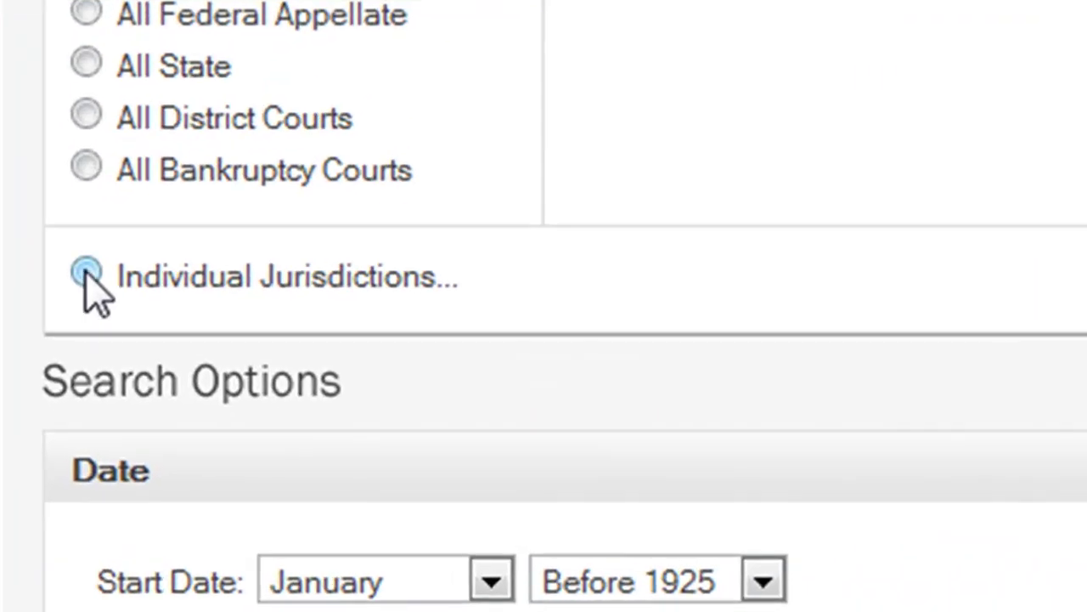
left_click(86, 273)
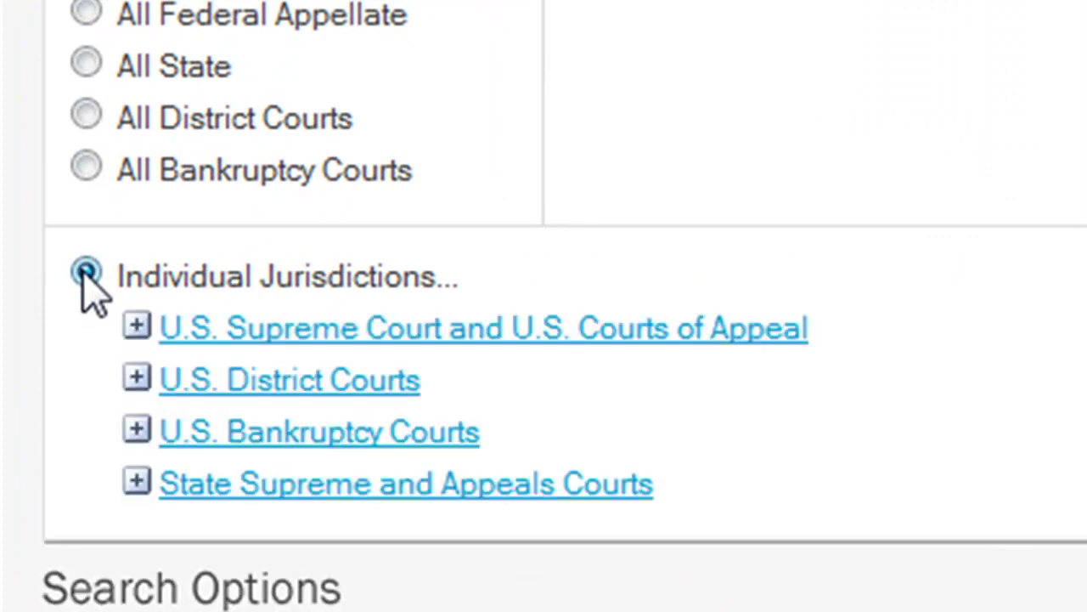
scroll(522, 292, "down", 3)
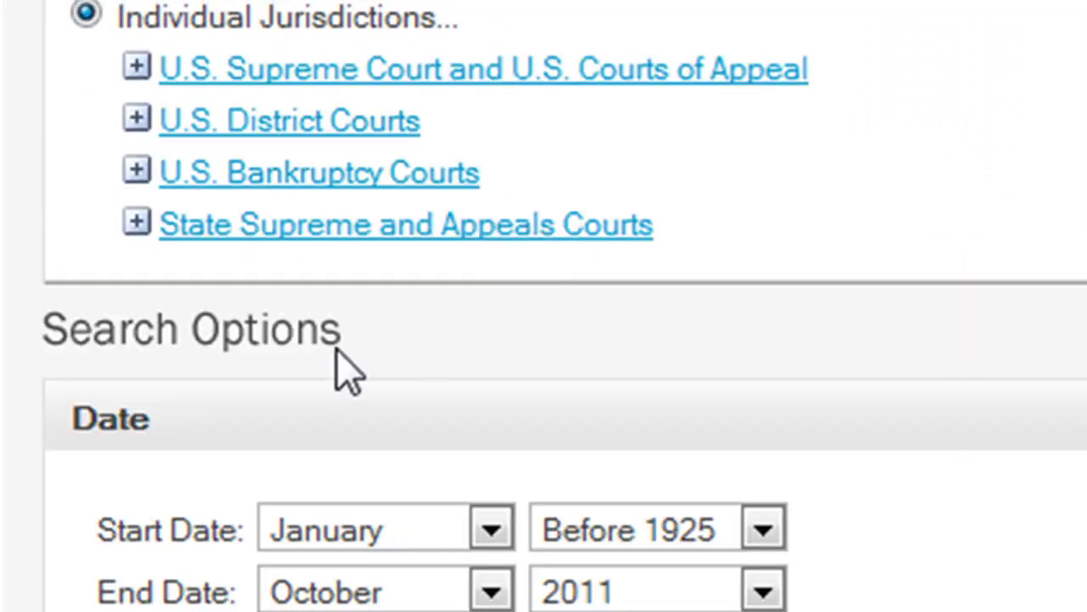
left_click(136, 67)
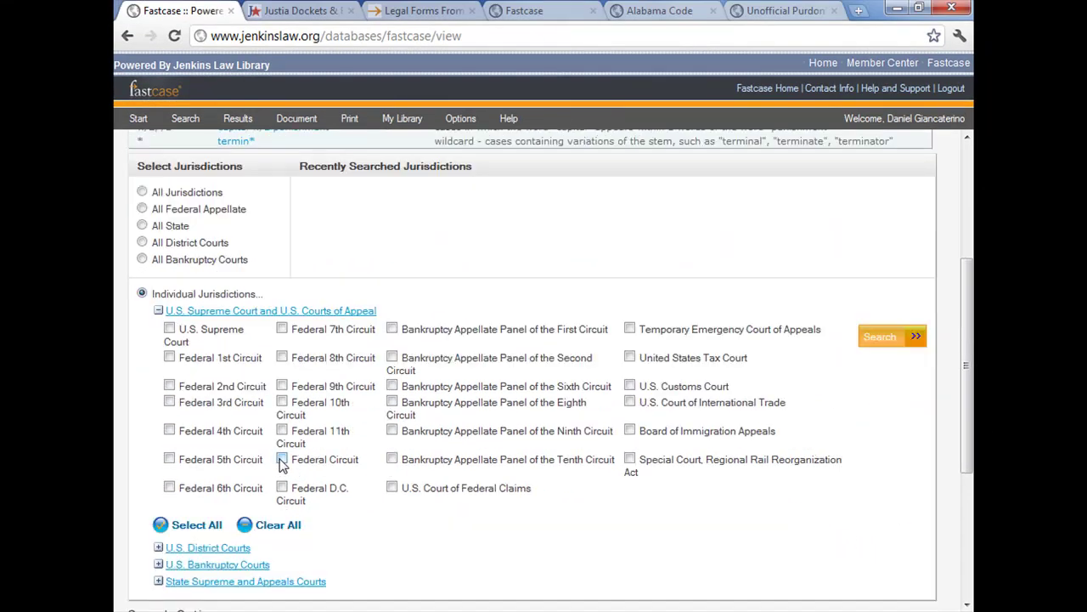
scroll(282, 466, "down", 1)
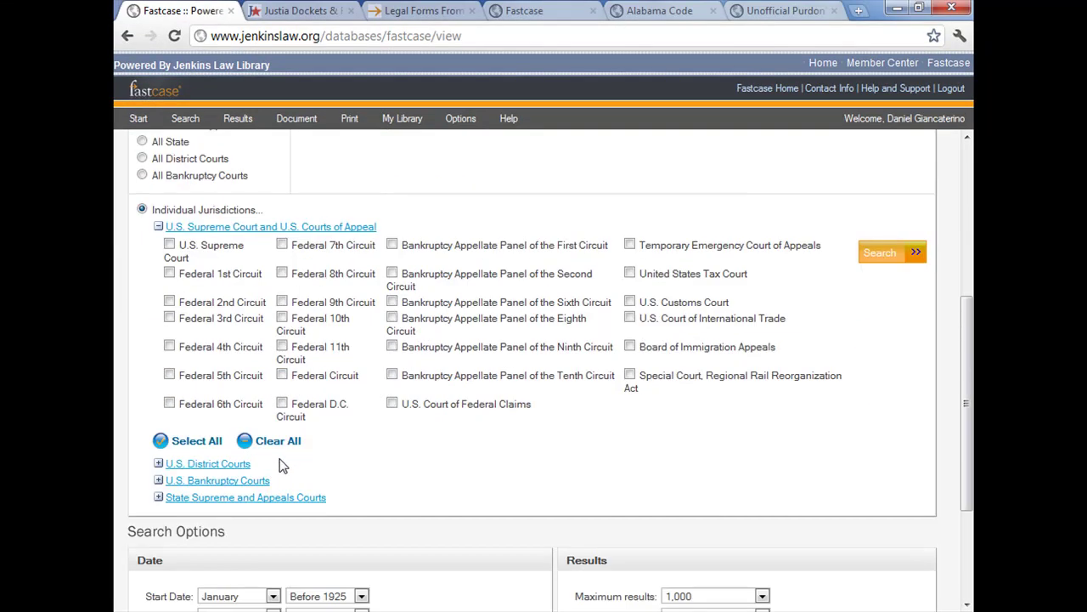
left_click(159, 463)
scroll(253, 460, "down", 5)
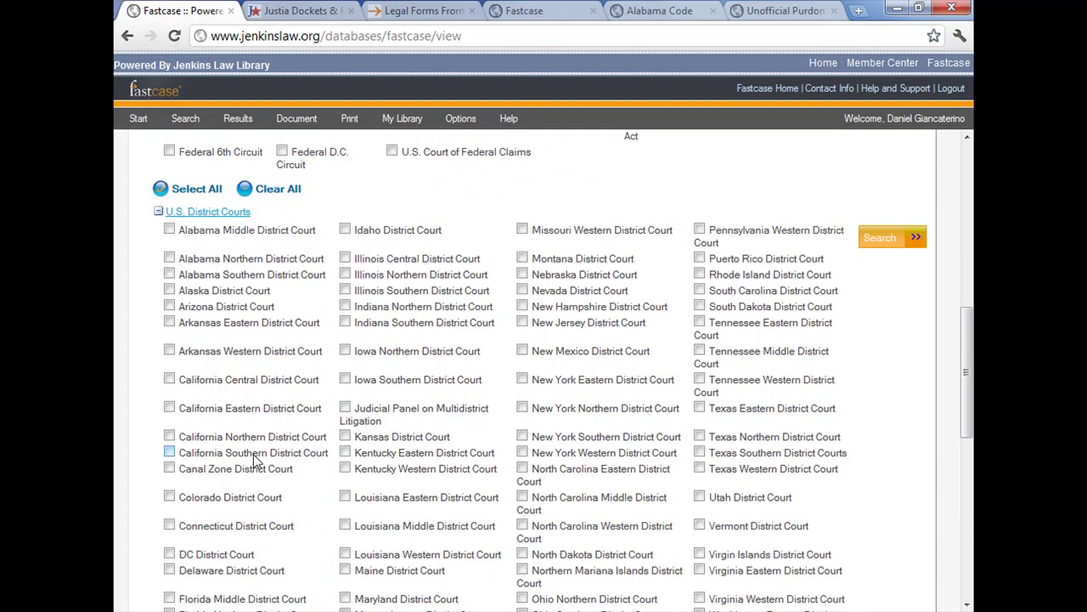
scroll(253, 454, "down", 3)
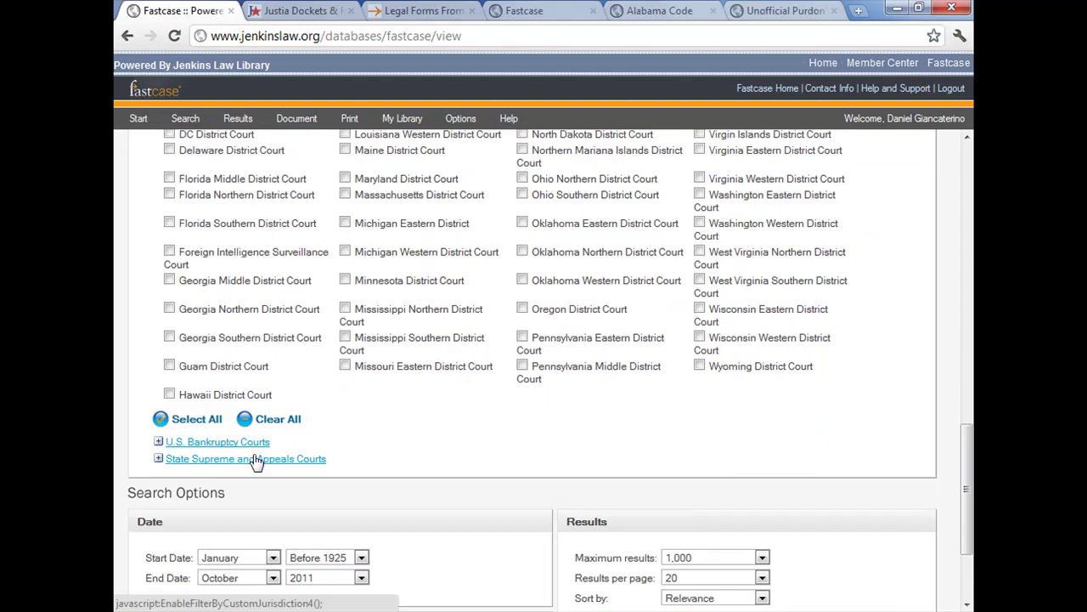
scroll(255, 460, "up", 2)
scroll(255, 460, "up", 3)
scroll(254, 454, "up", 5)
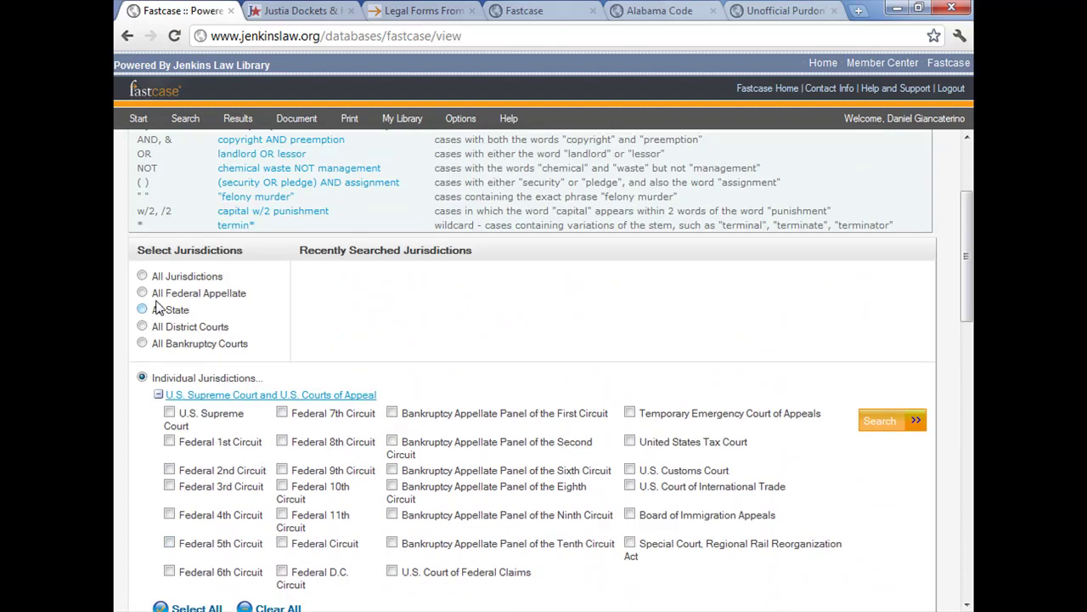
left_click(142, 276)
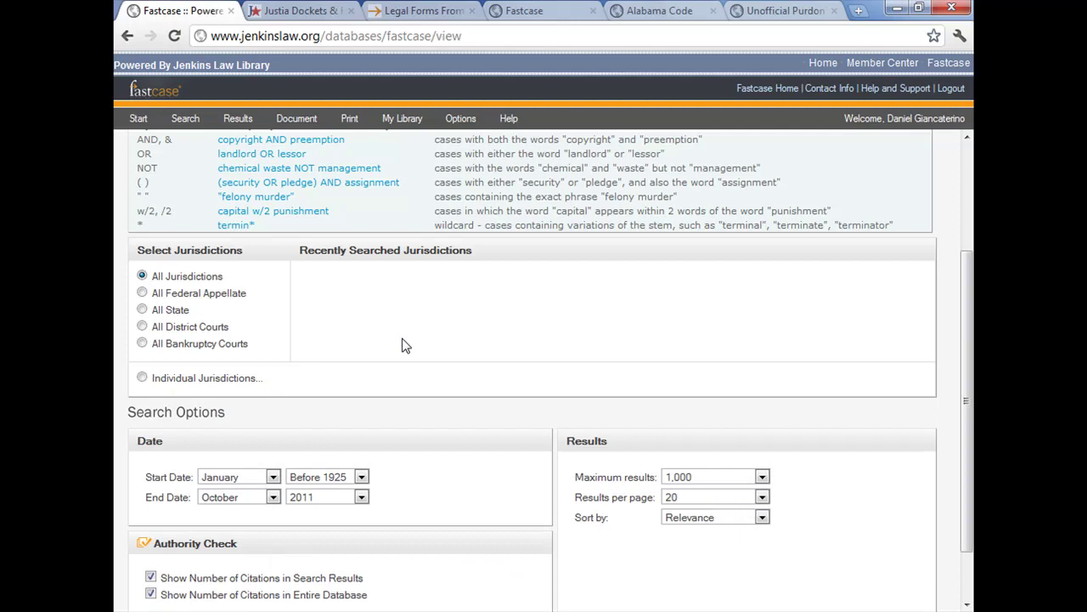
scroll(404, 348, "down", 1)
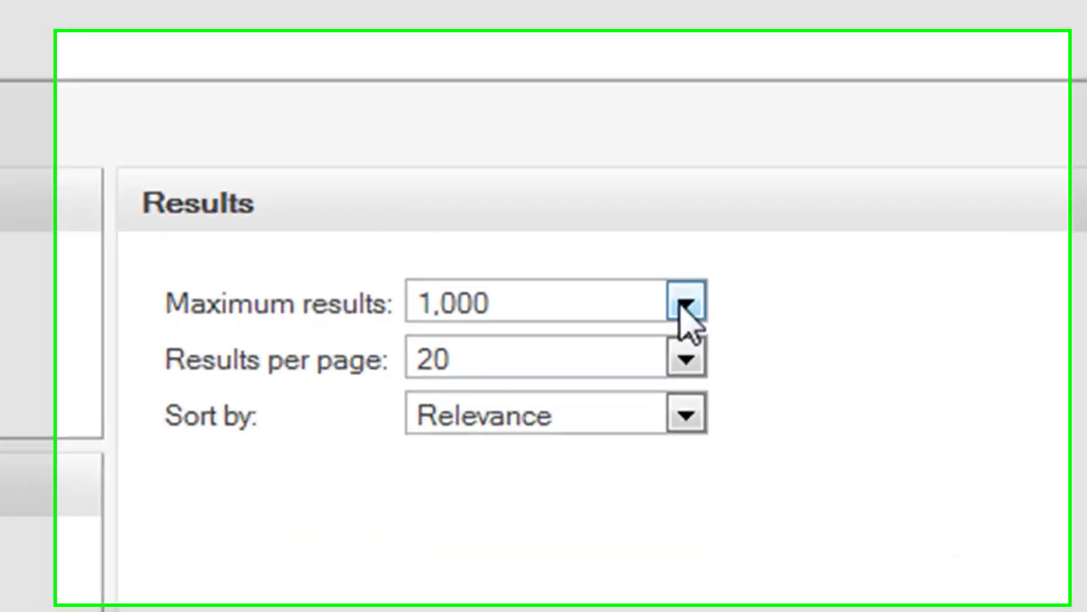
left_click(762, 406)
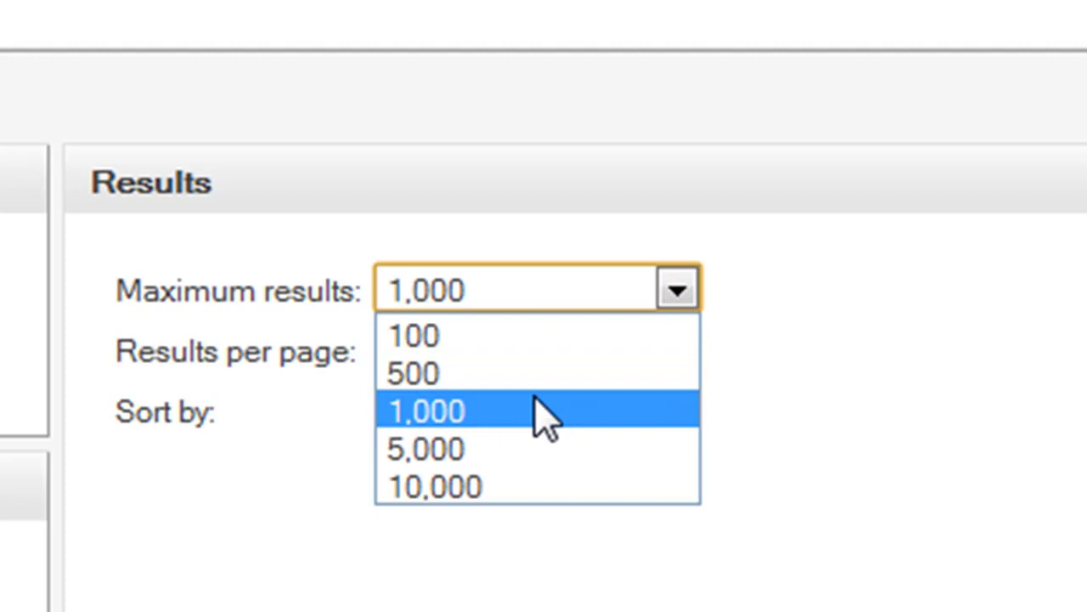
left_click(905, 432)
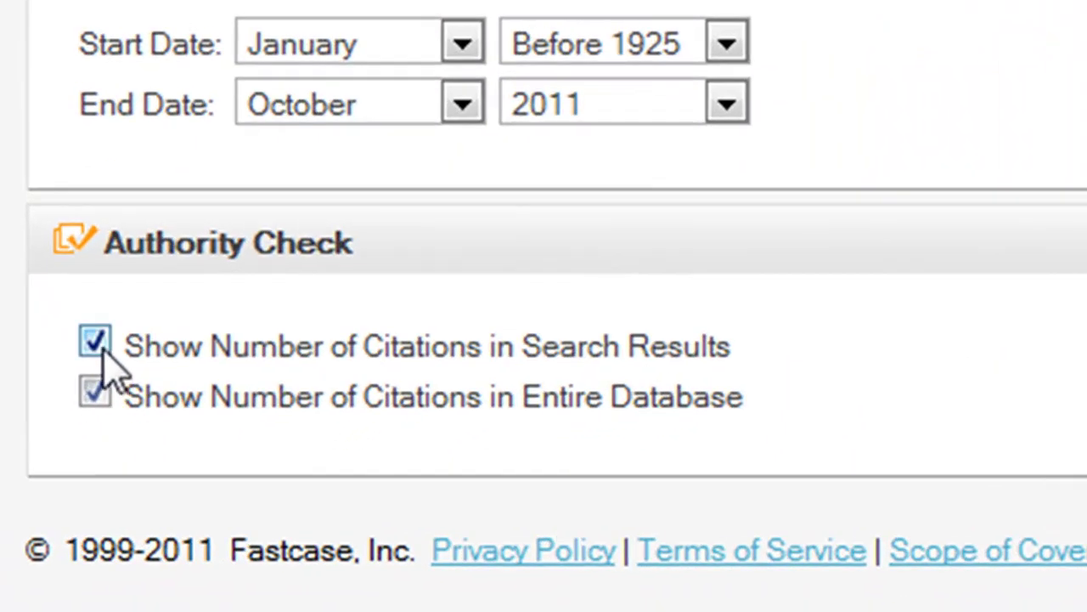
mouse_move(104, 361)
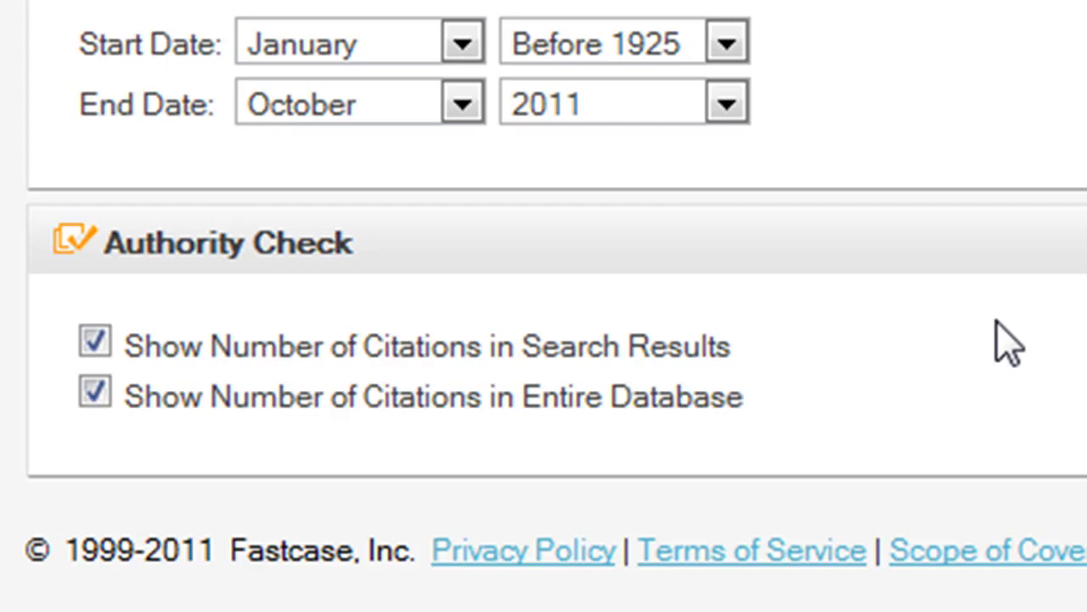
left_click(94, 342)
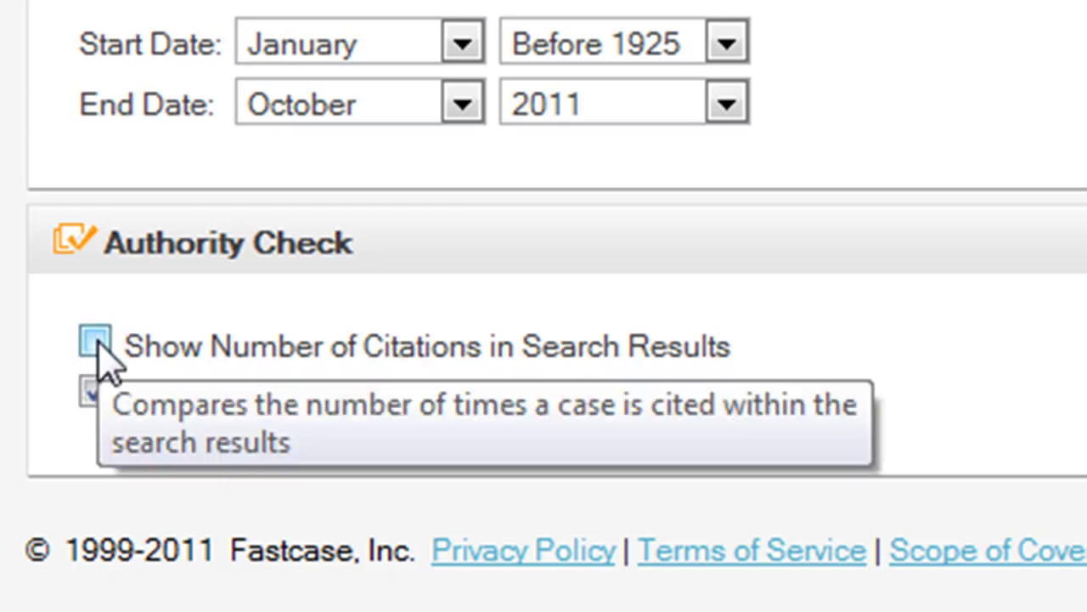
left_click(95, 343)
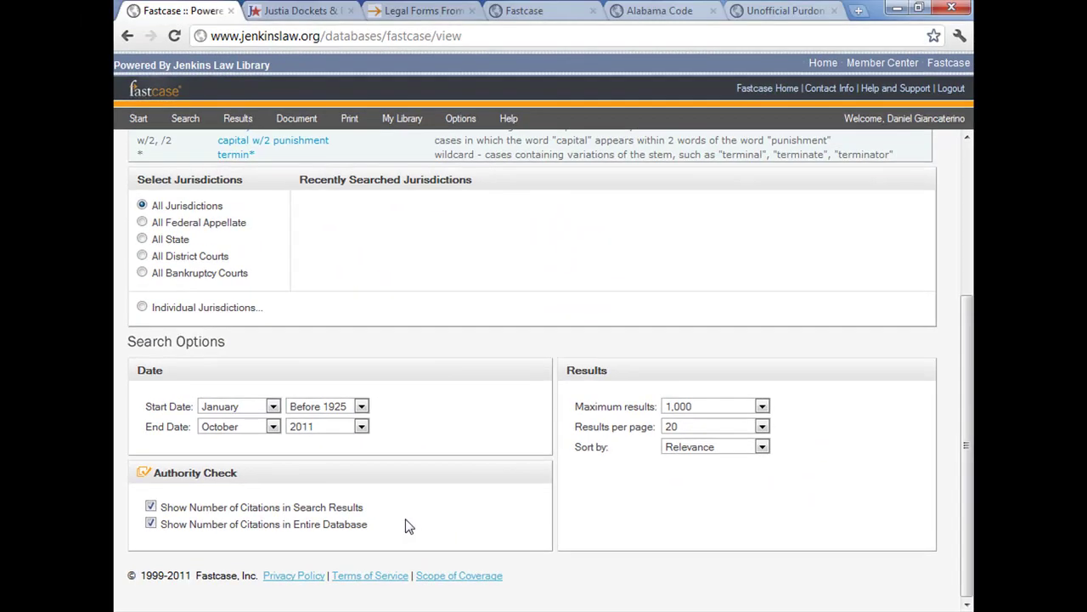
Run the Boolean query "fourth amendment" AND (trash OR garbage) across all jurisdictions
scroll(405, 524, "up", 3)
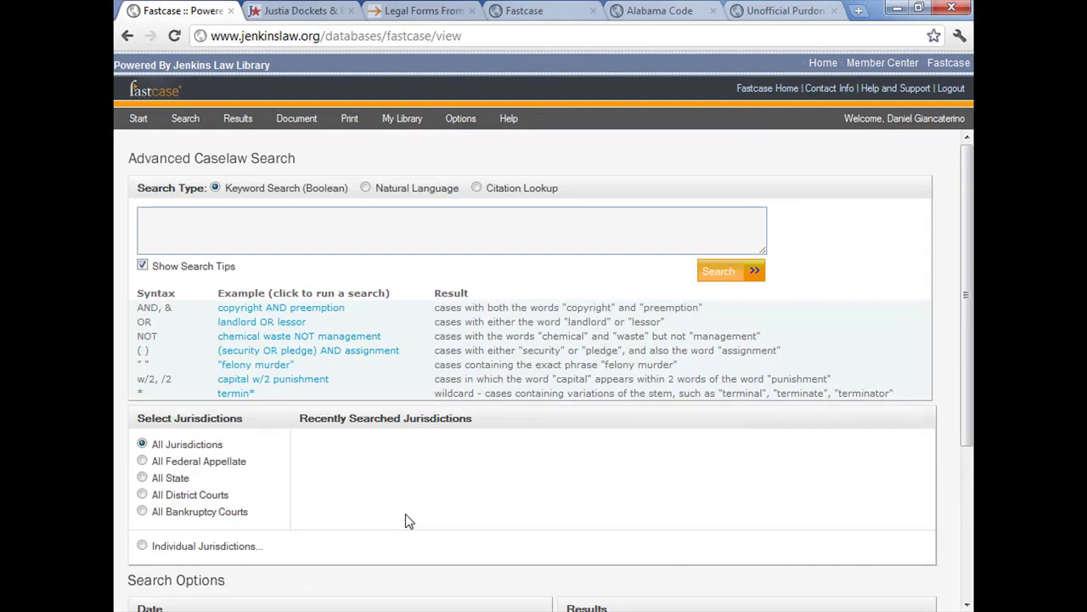
left_click(166, 218)
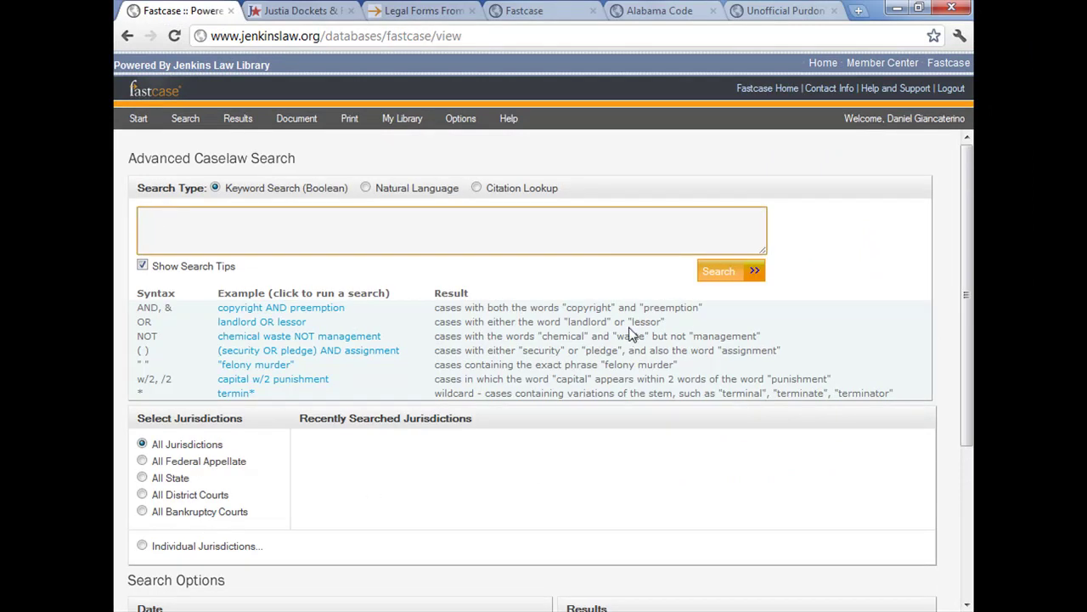
type("\"fourth amendment\" AND ")
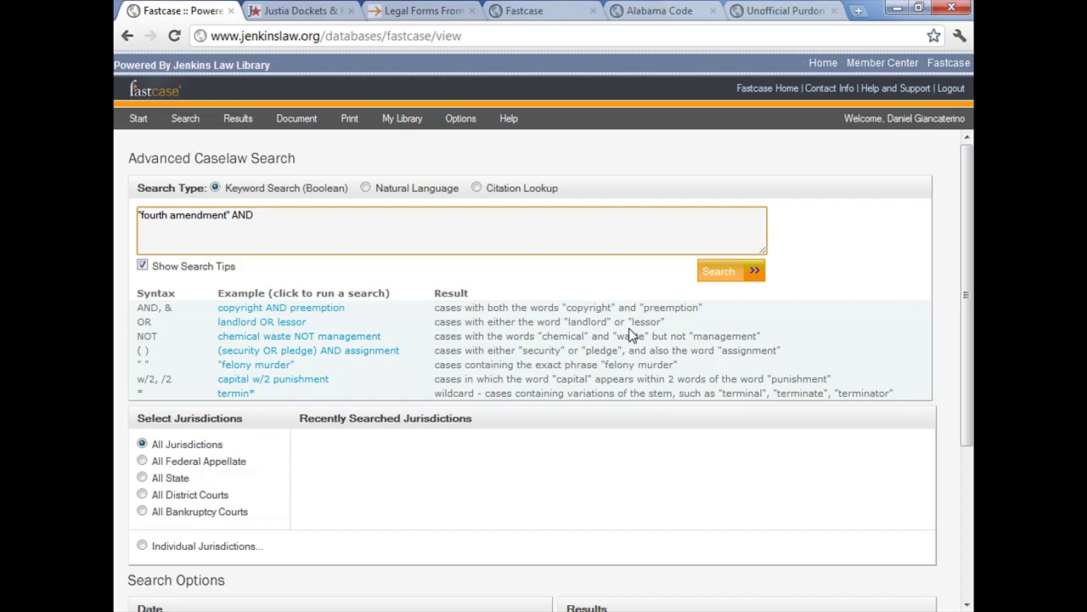
type("(t")
key("BackSpace")
type("rash OR garbage)")
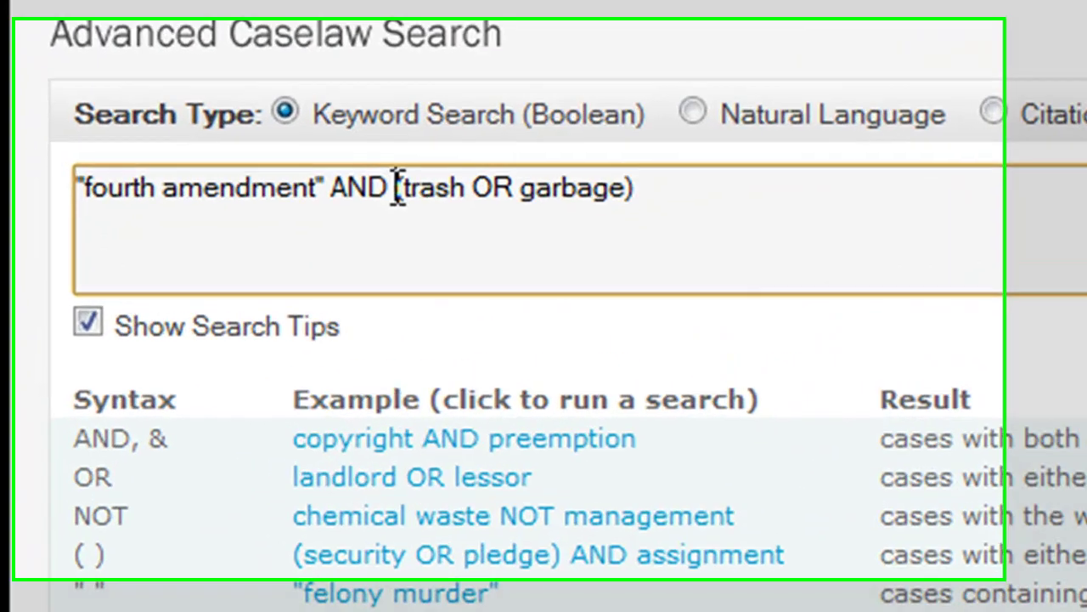
double_click(271, 212)
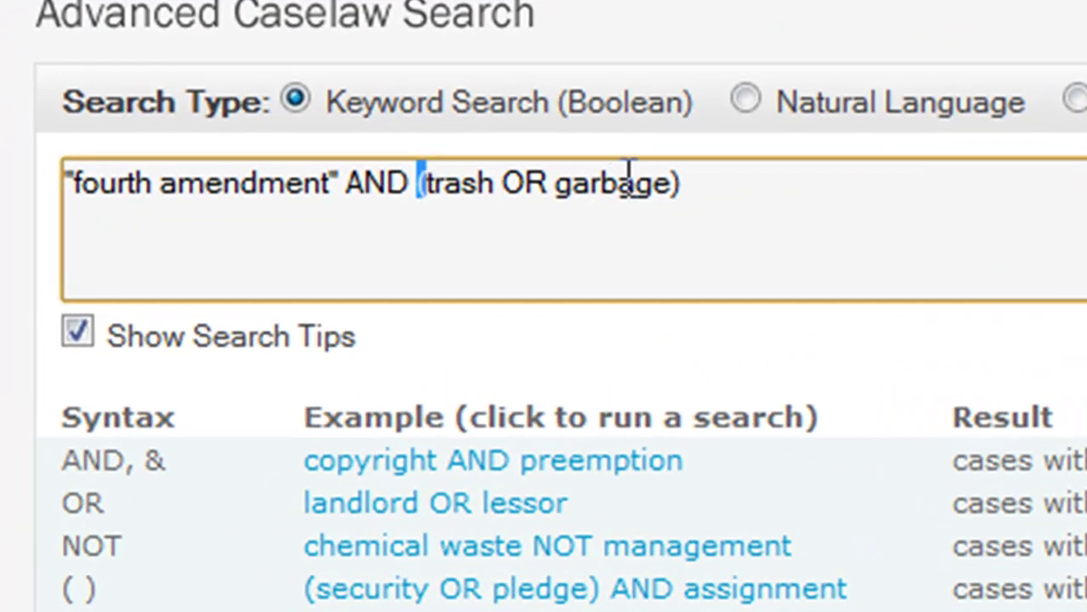
double_click(672, 182)
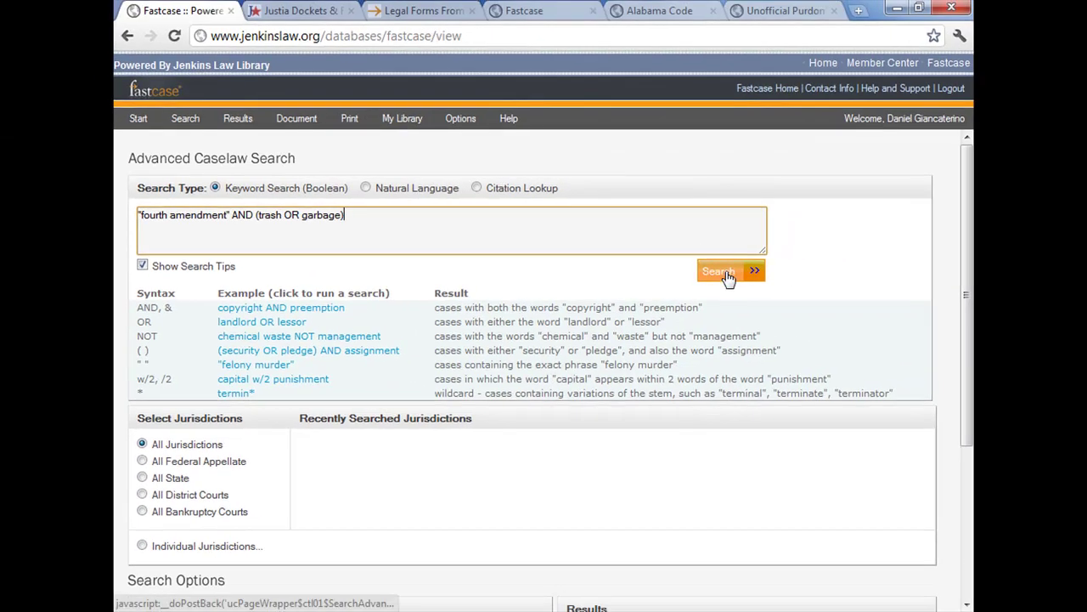
left_click(848, 287)
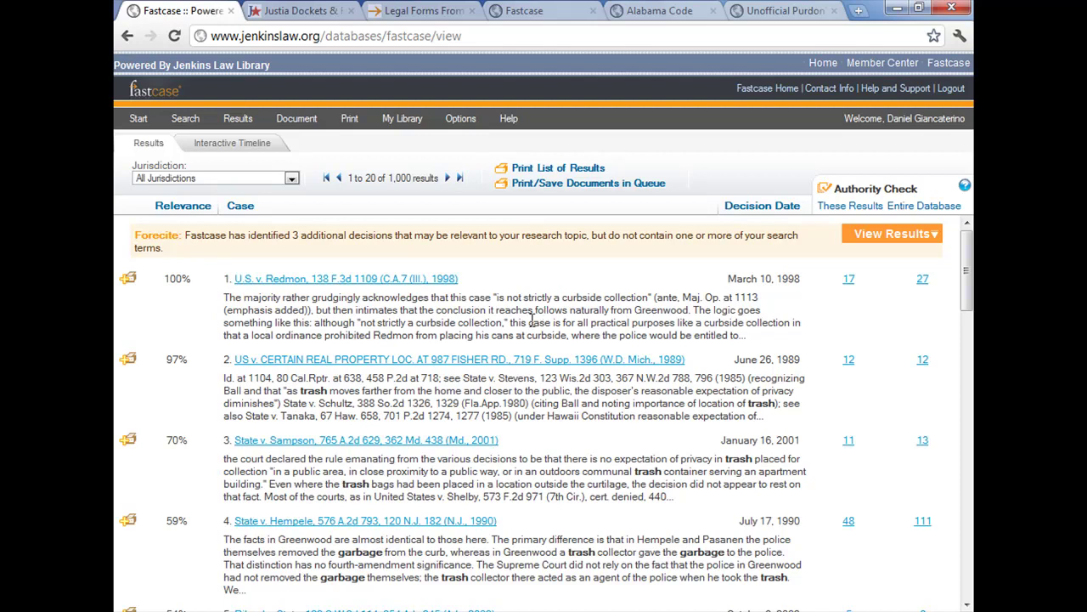
Bring up the Search menu's dropdown choices while the Boolean trash results show
mouse_move(181, 124)
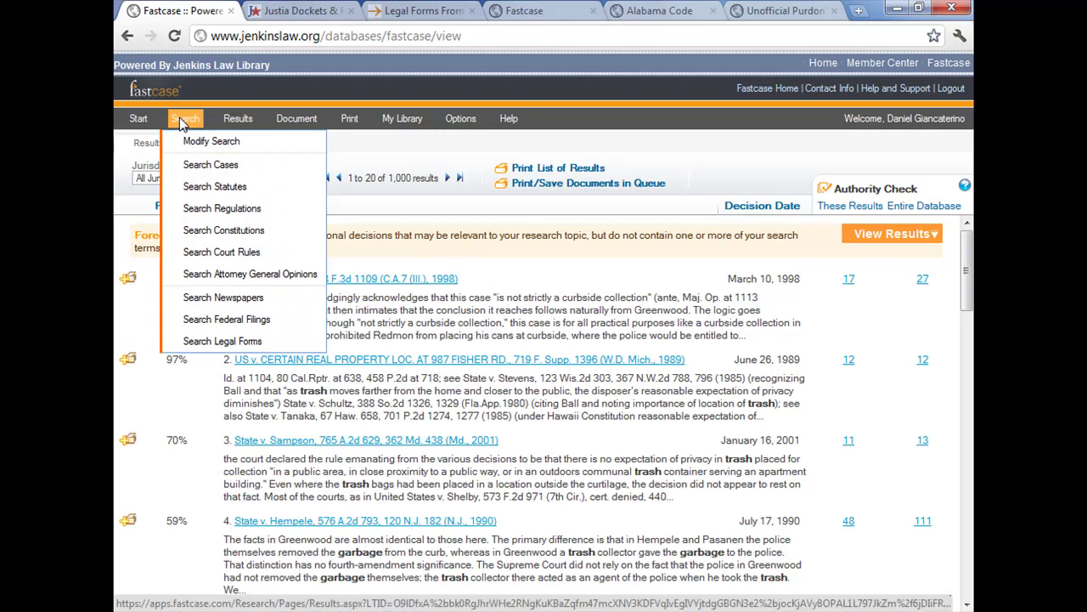
Reopen the current query with Modify Search and set the search type to Natural Language
left_click(194, 144)
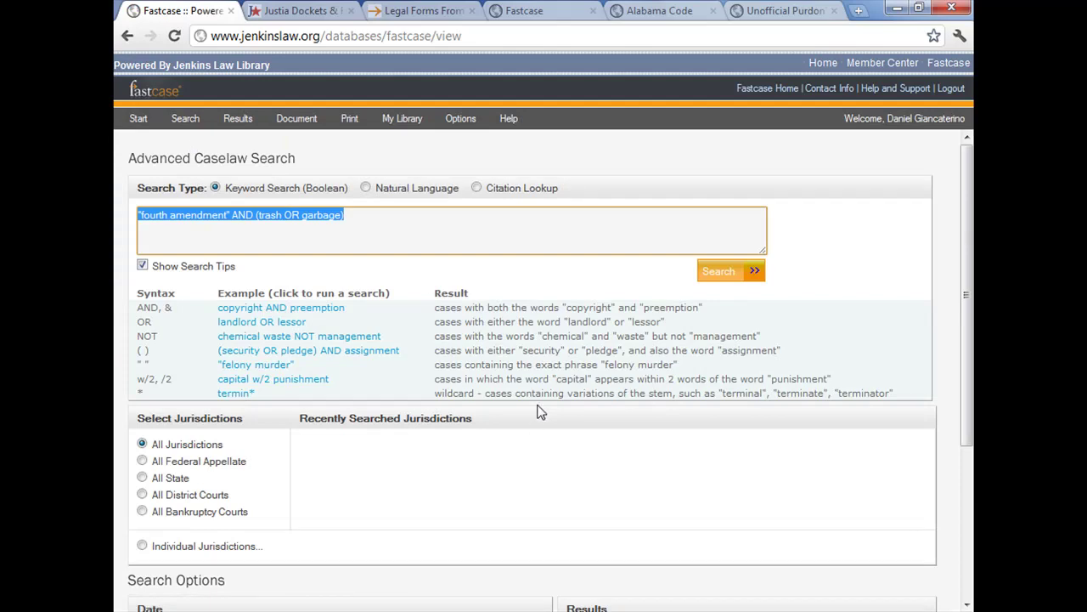
scroll(540, 412, "down", 5)
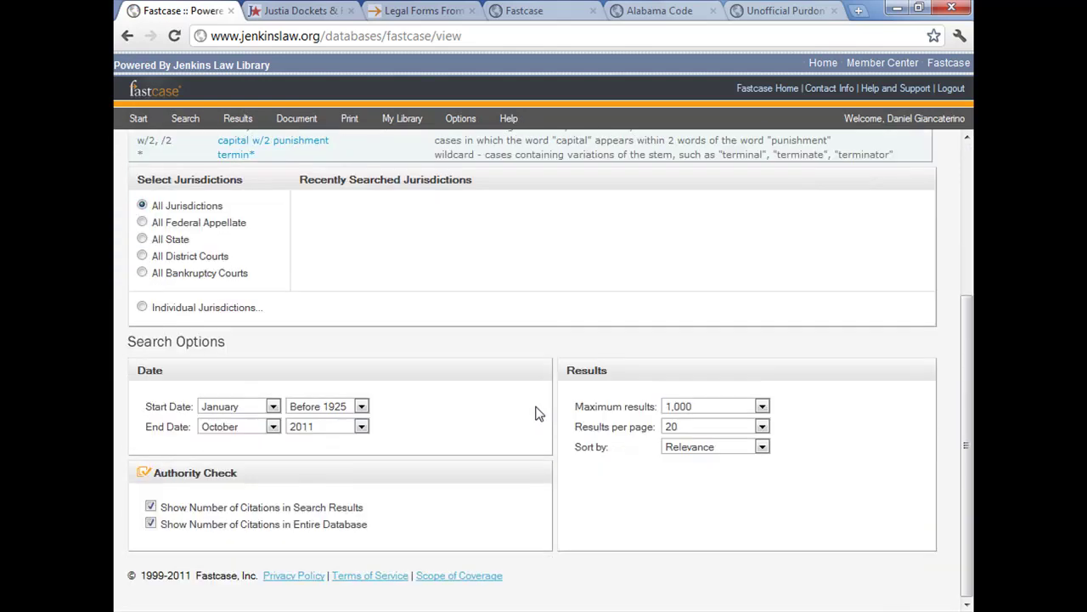
scroll(535, 413, "up", 5)
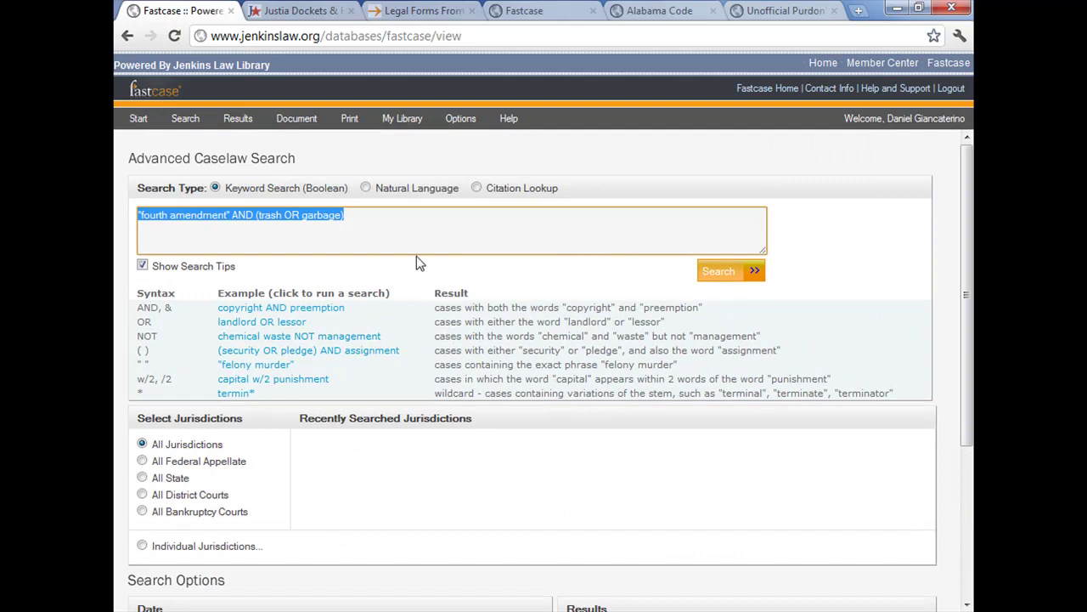
left_click(366, 190)
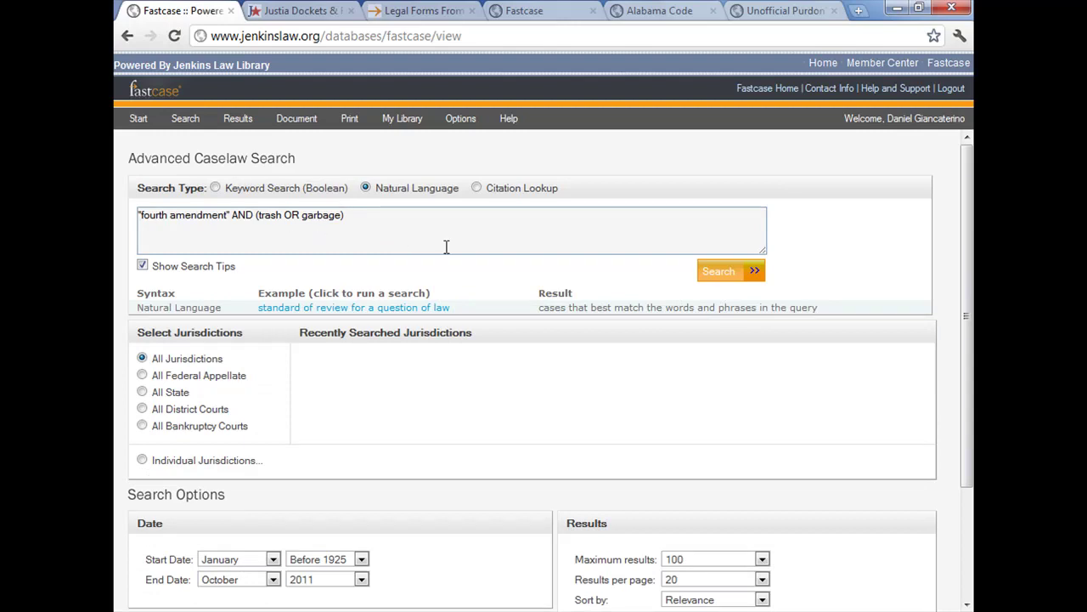
scroll(465, 255, "down", 3)
scroll(465, 255, "up", 3)
Search 'is a person's trash protected by the fourth amendment' with maximum results 1,000
triple_click(363, 216)
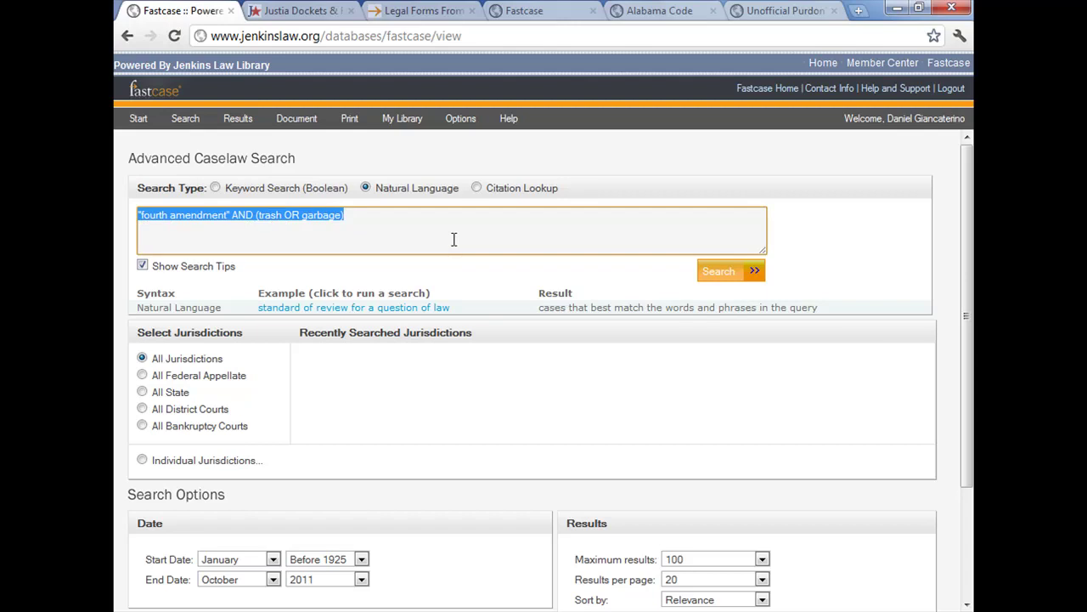
type("is a per")
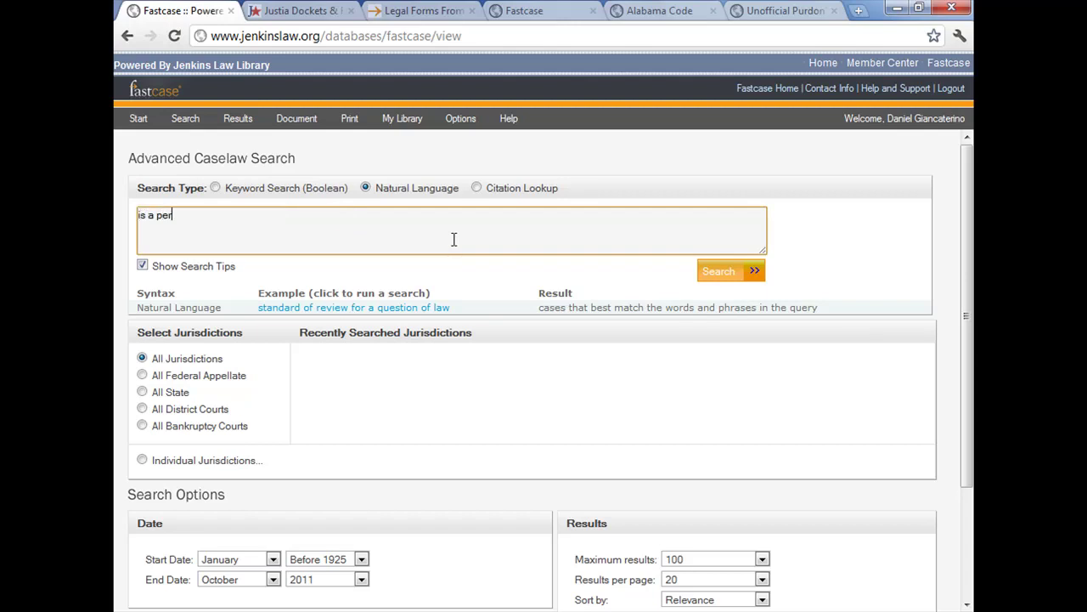
type("son's trash protected by the f")
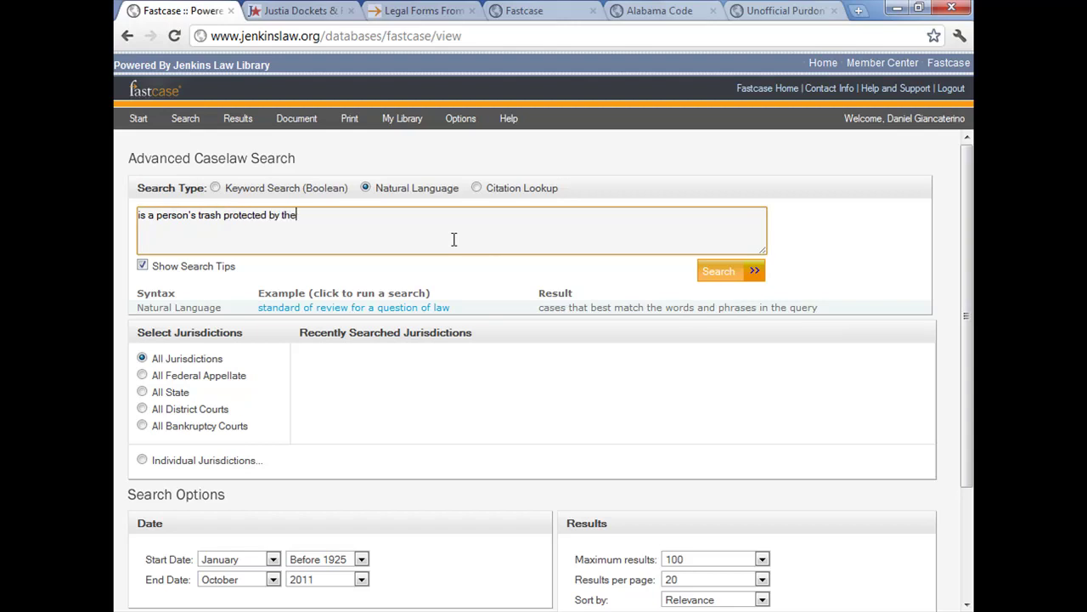
type("ourth amendment")
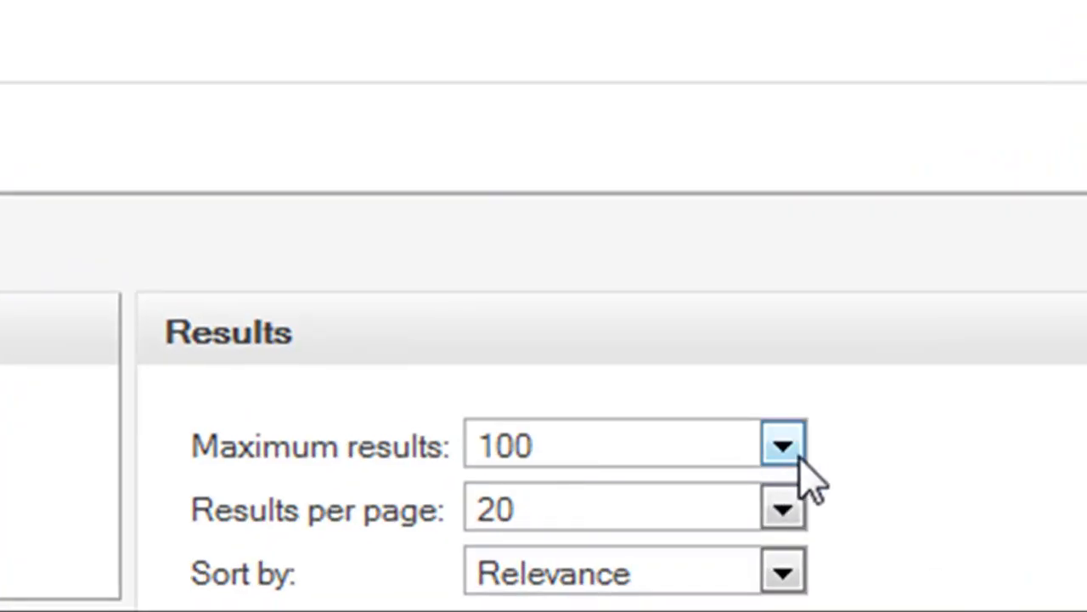
left_click(782, 446)
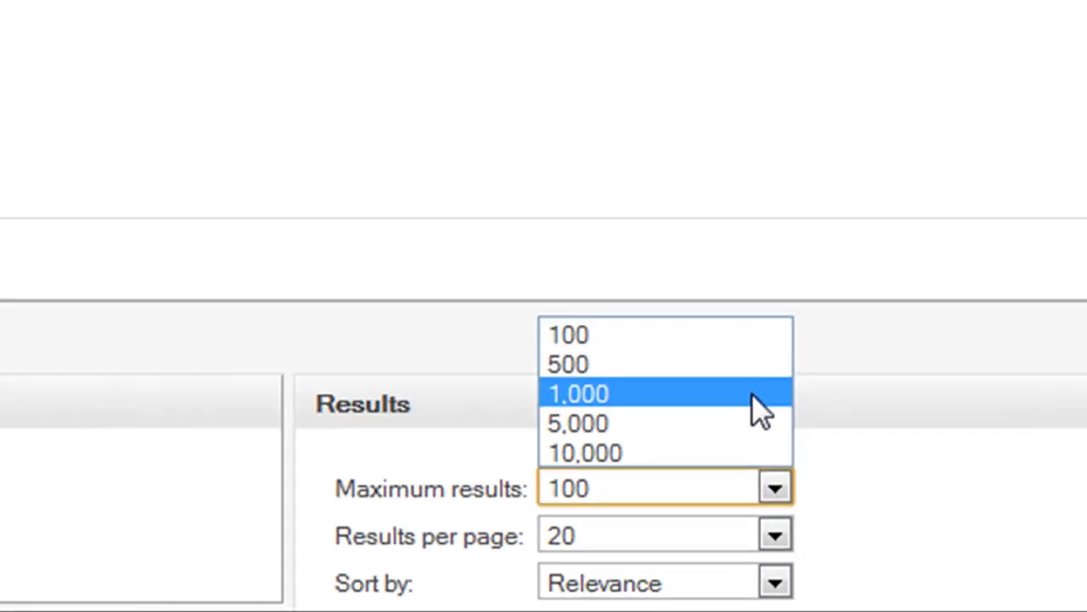
left_click(752, 319)
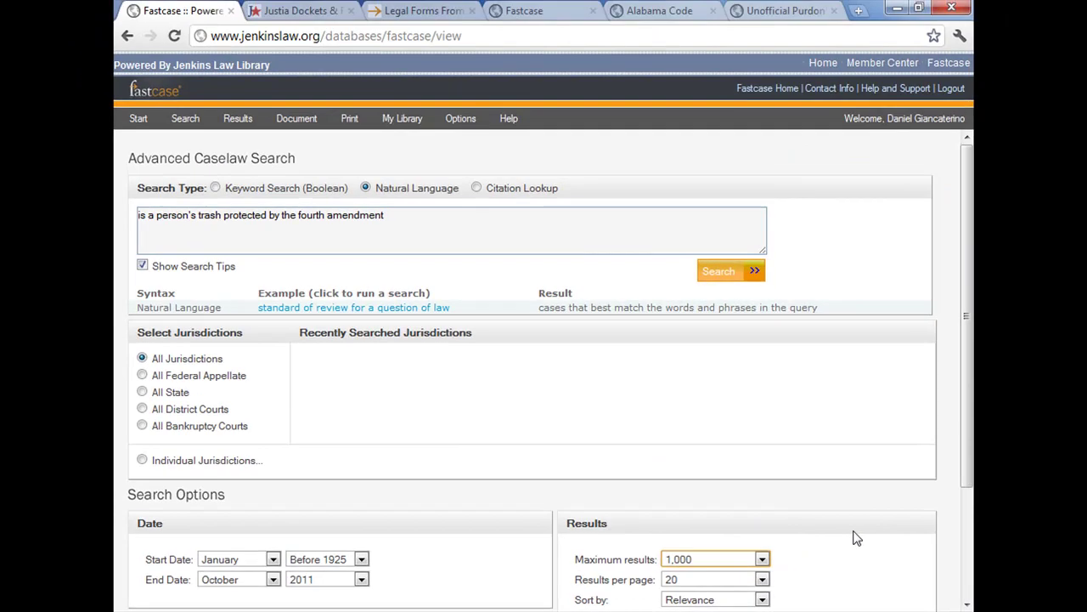
scroll(855, 537, "down", 3)
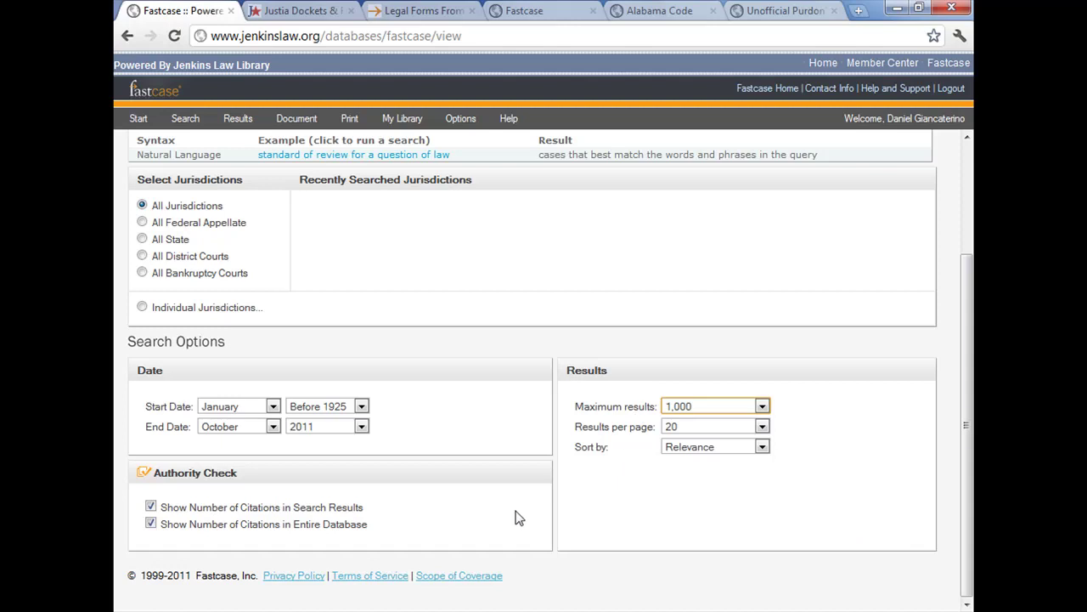
scroll(495, 521, "up", 3)
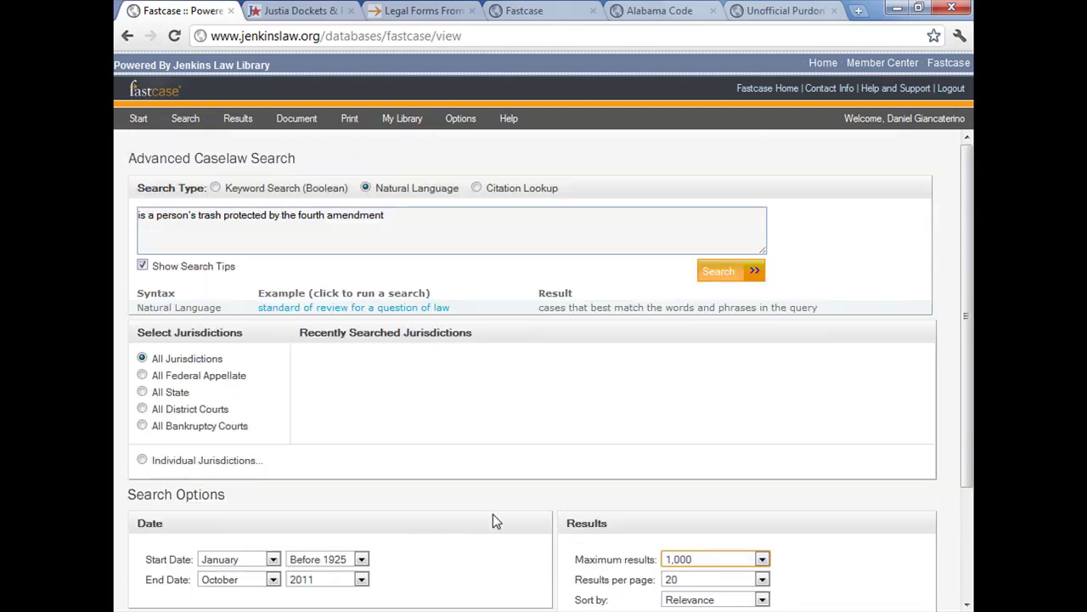
left_click(727, 272)
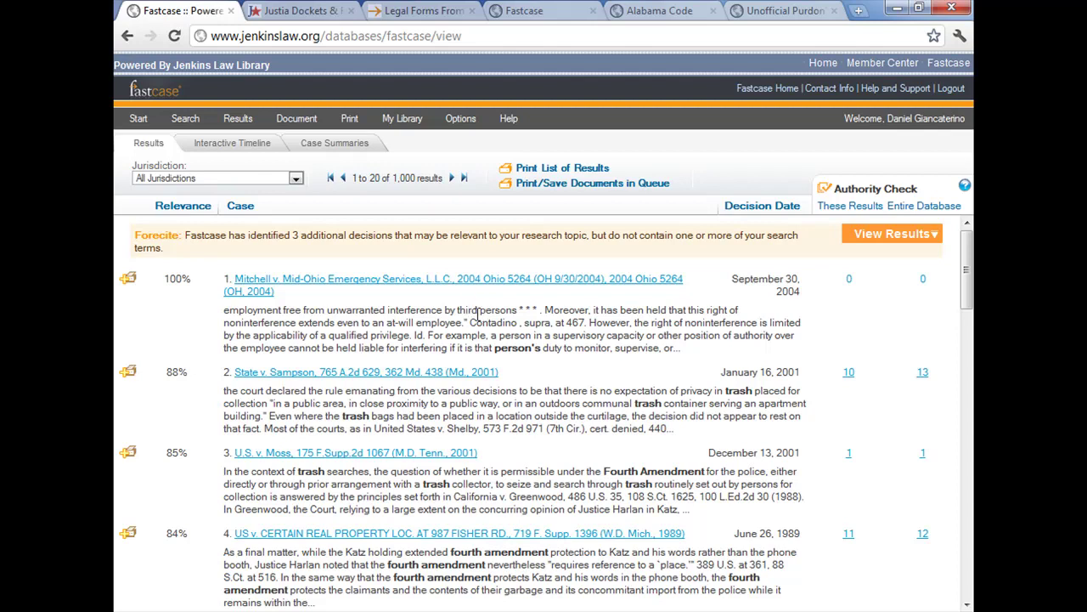
Return to the search form and replace 'trash' with 'garbage' in the query
left_click(126, 37)
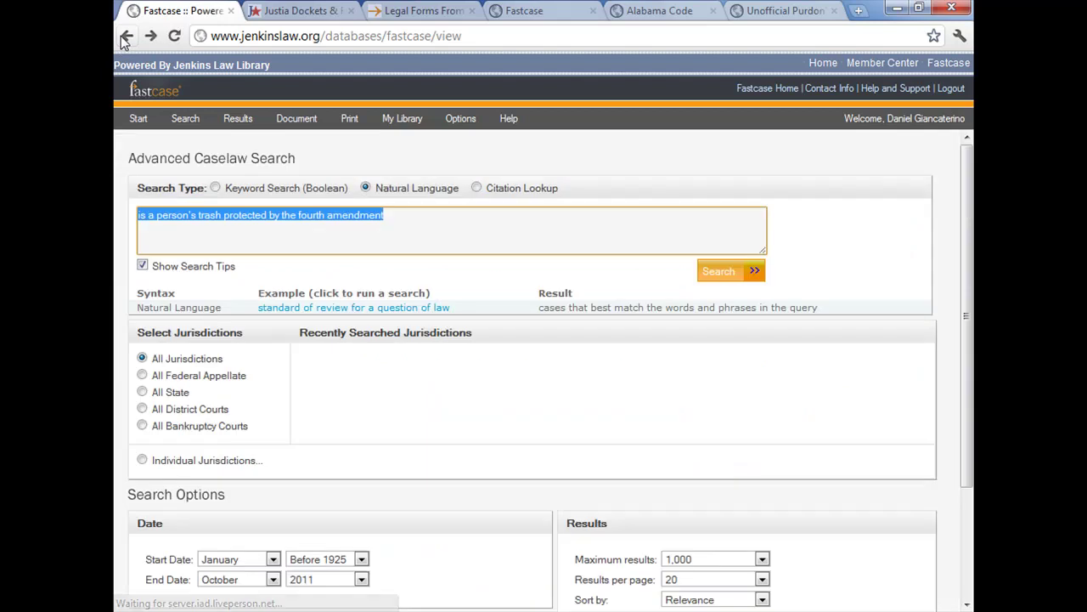
left_click(212, 238)
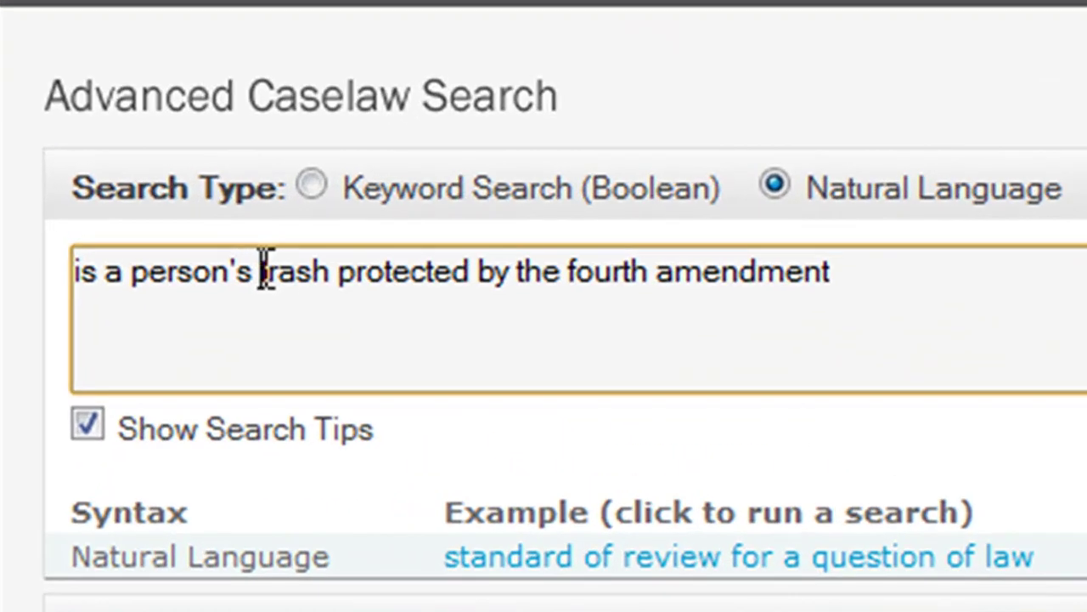
left_click_drag(200, 217, 213, 215)
left_click_drag(304, 271, 332, 272)
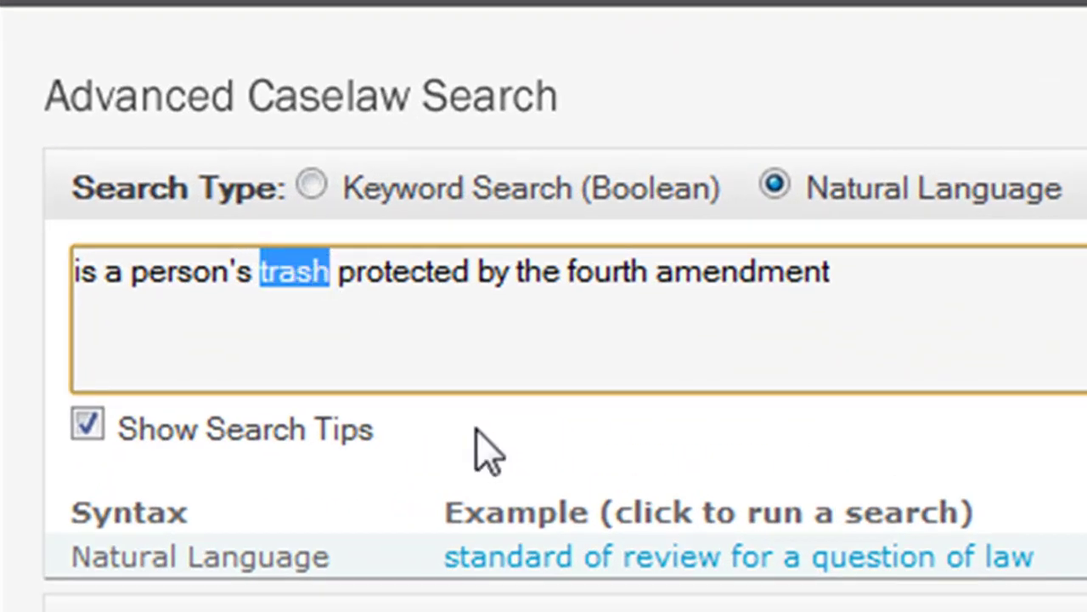
type("garbage")
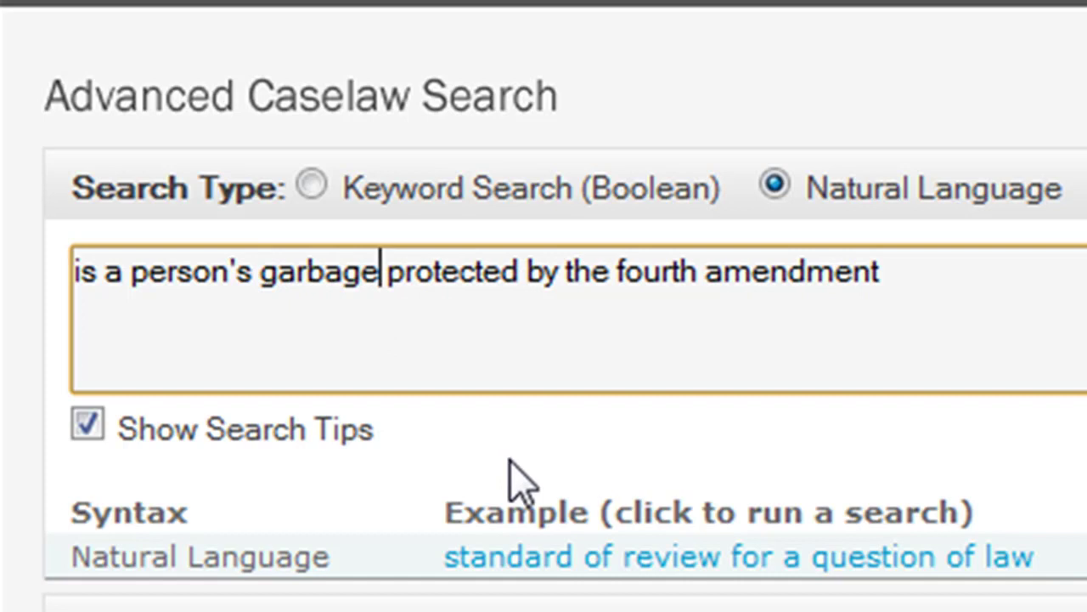
Change 'person' to 'individual', 'a' to 'an', and 'protected' to 'covered' in the query
left_click(138, 286)
left_click_drag(143, 286, 226, 289)
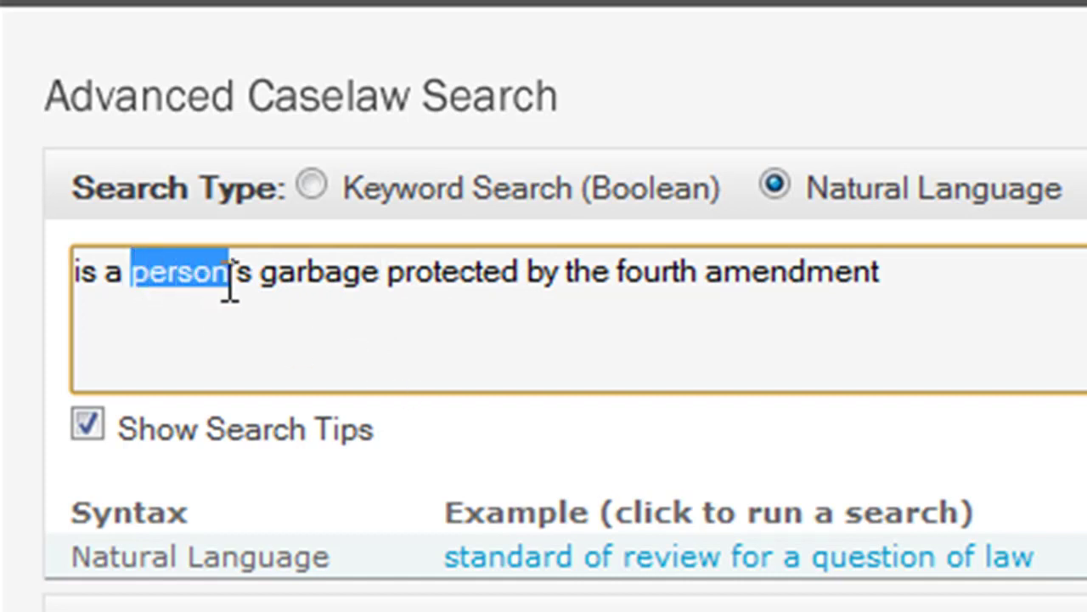
type("individu")
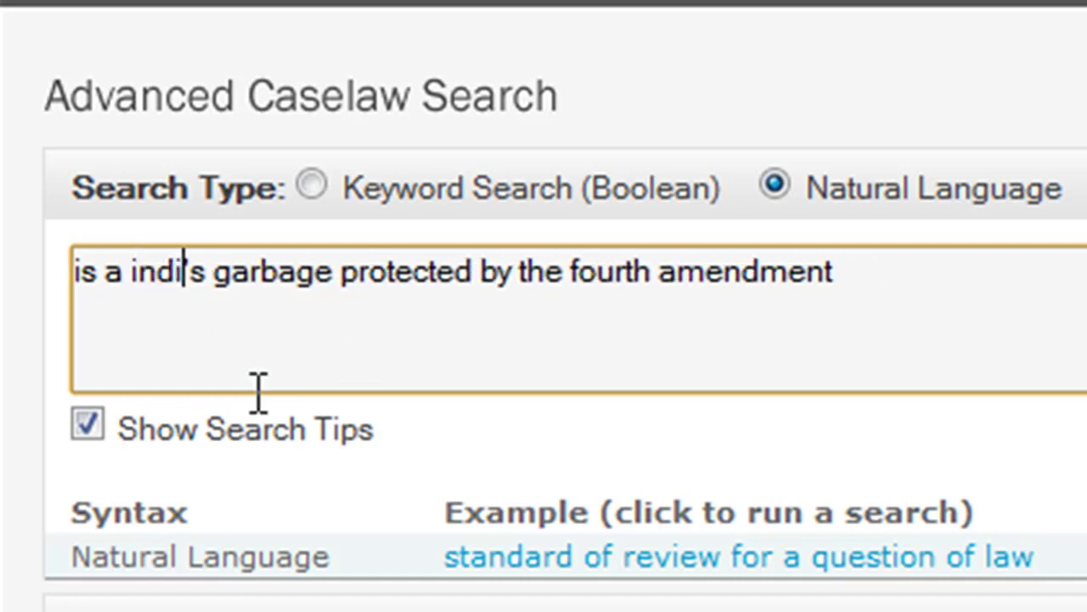
type("al")
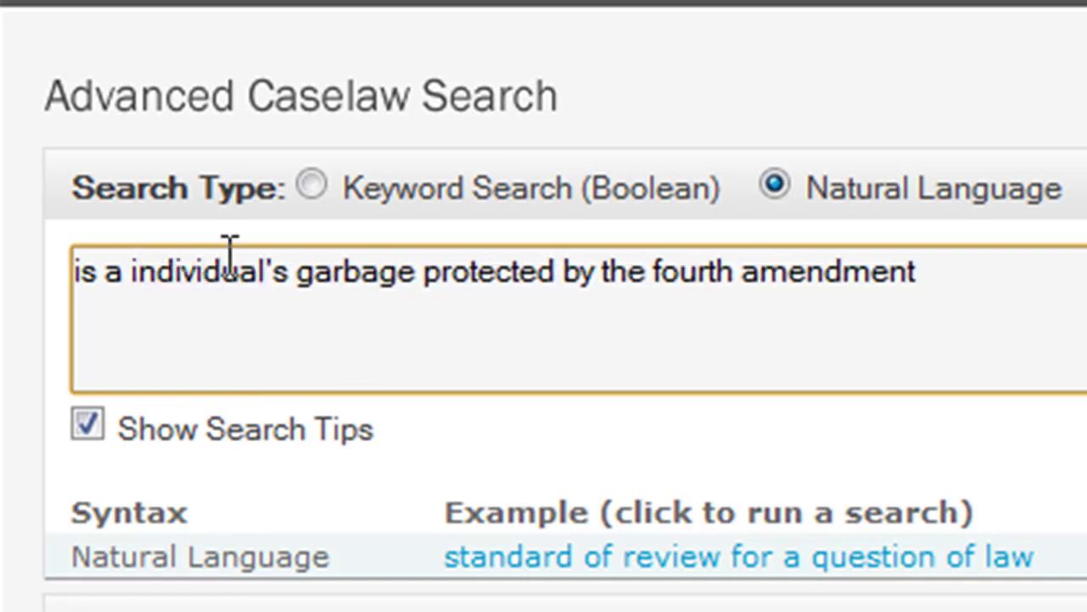
left_click(126, 276)
type("n")
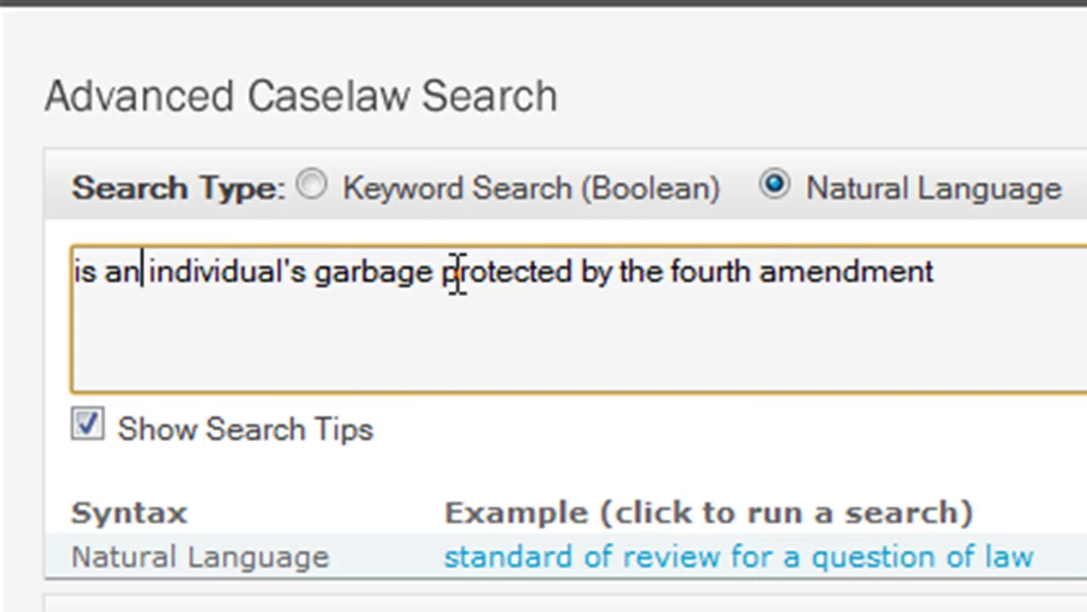
left_click_drag(443, 278, 537, 282)
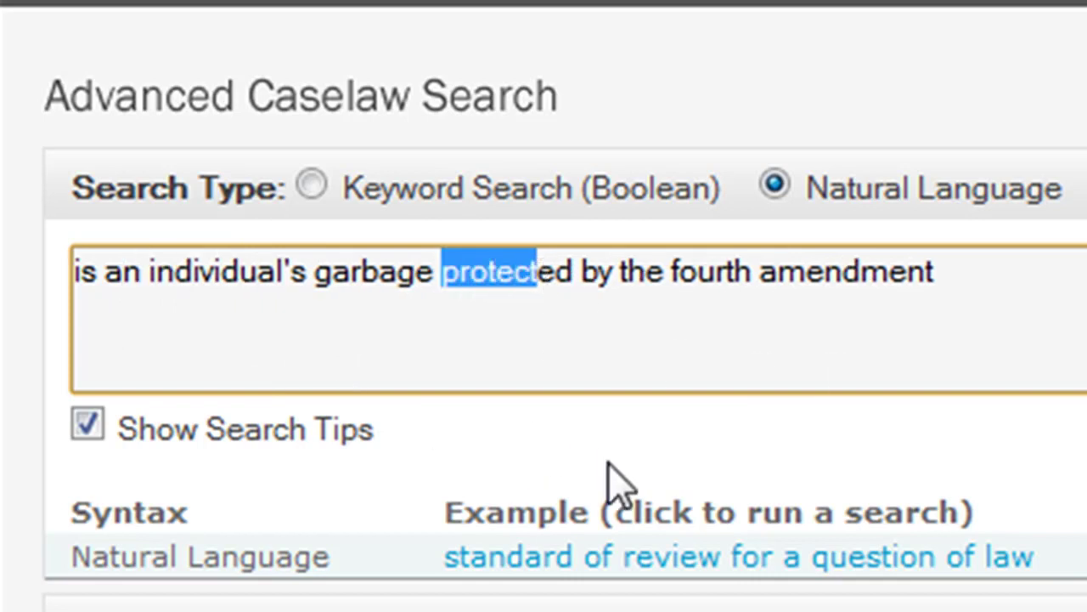
type("cover")
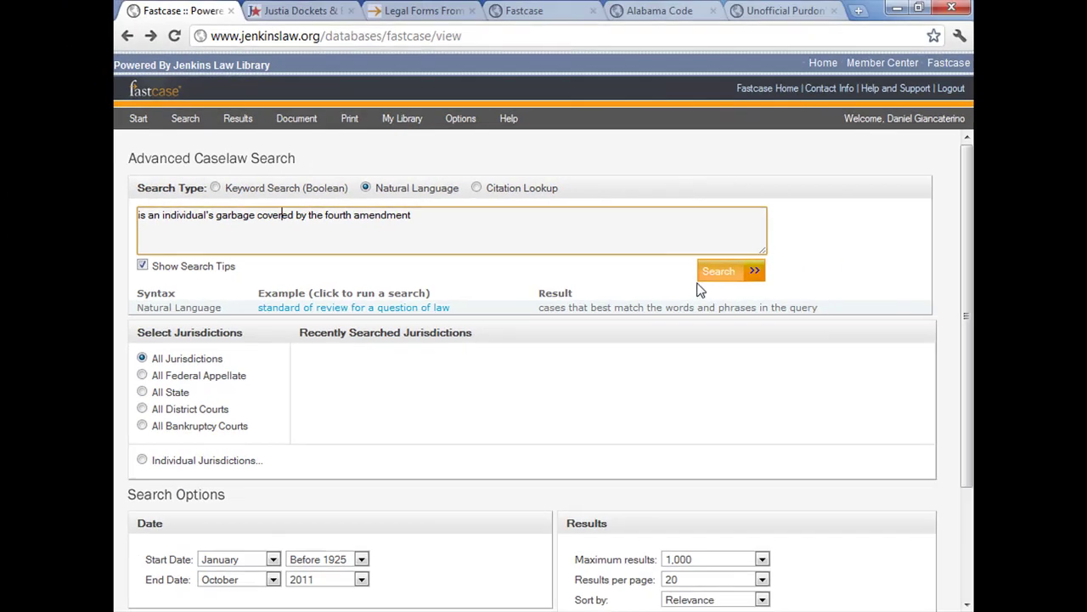
Submit the natural-language query 'is an individual's garbage covered by the fourth amendment'
left_click(723, 272)
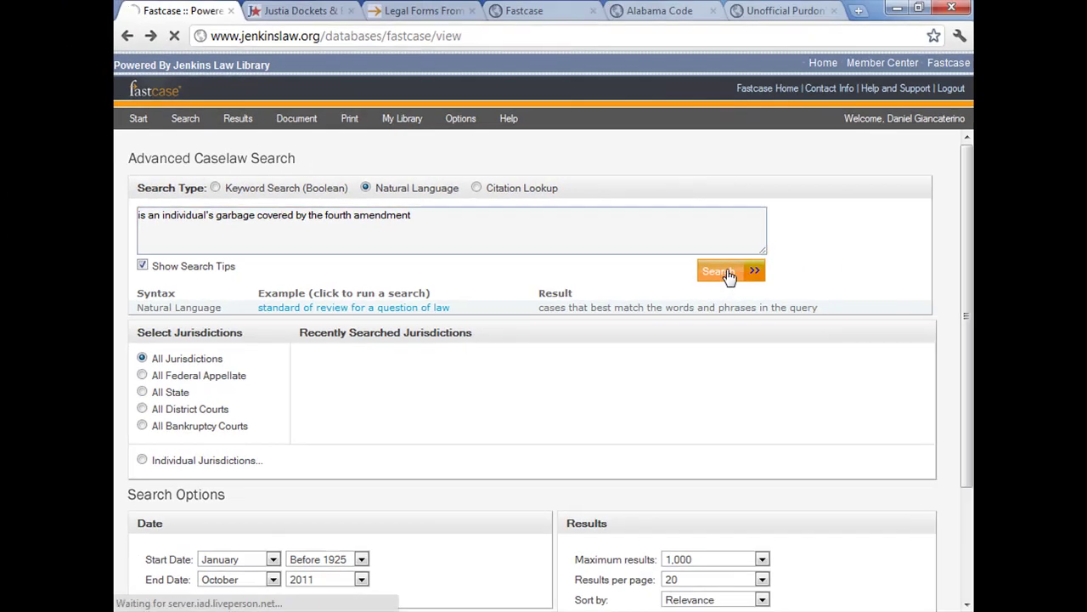